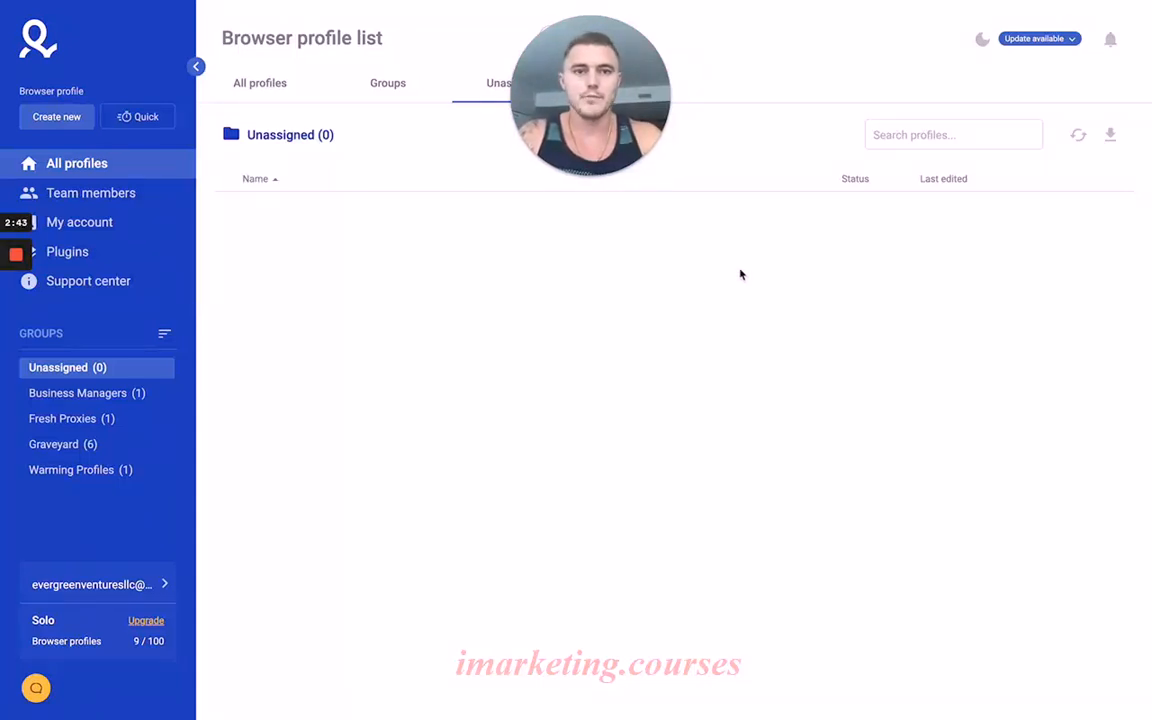
Open the Fresh Proxies group and examine the proxy settings and notes of the EXAMPLE BROWSER profile
left_click(91, 421)
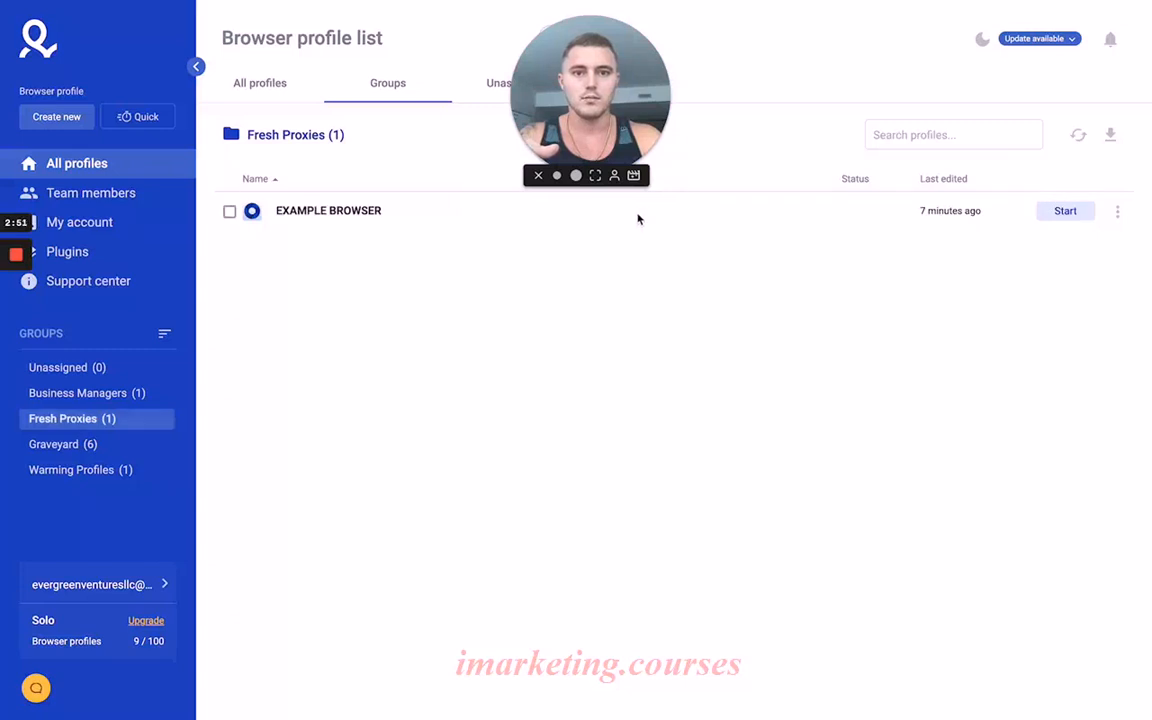
left_click(390, 210)
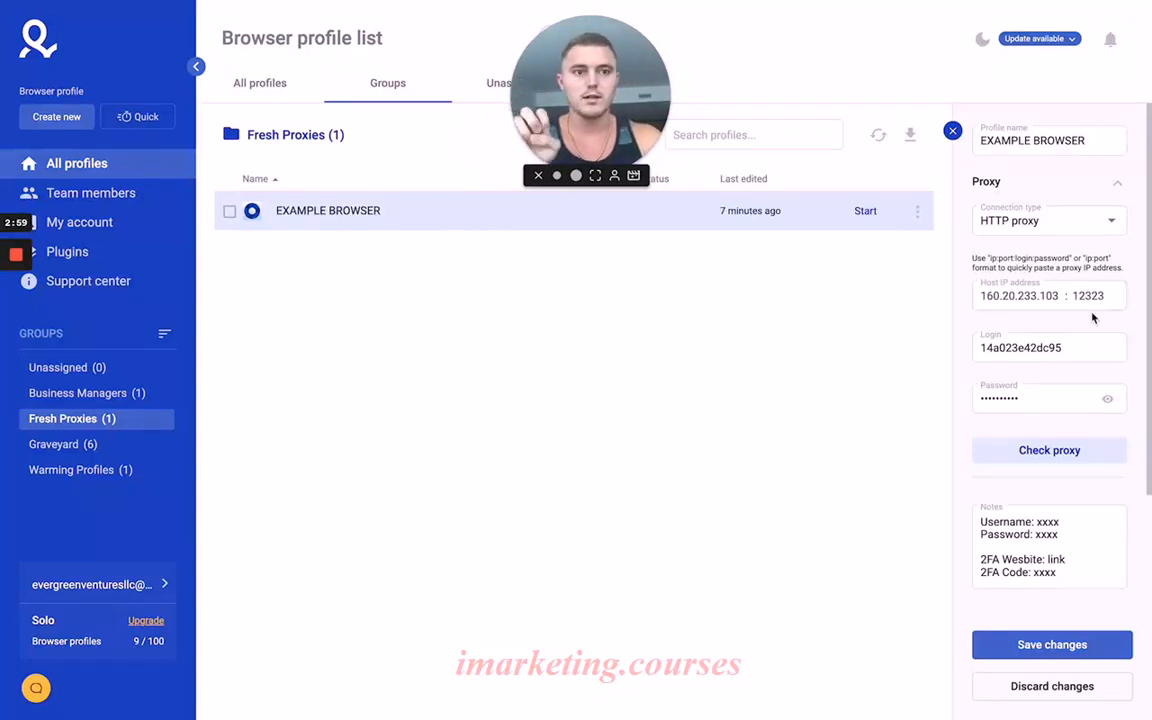
left_click(953, 131)
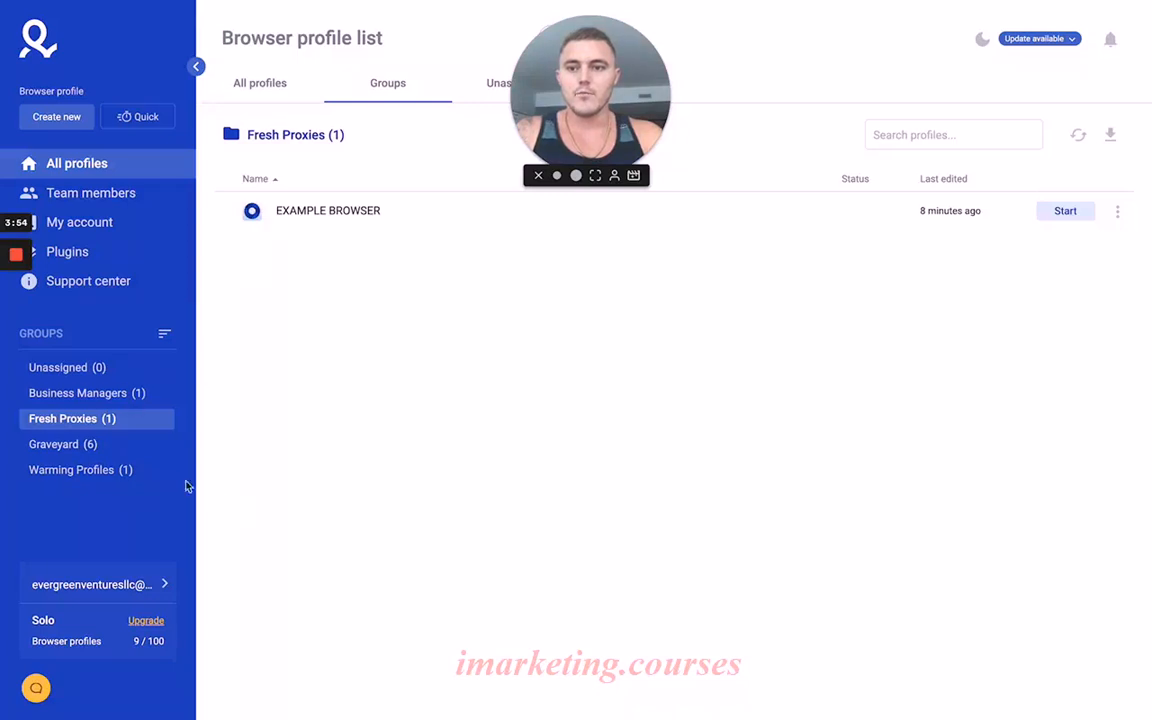
View the profiles in the Business Managers and Warming Profiles groups, and return to the Fresh Proxies group
left_click(128, 398)
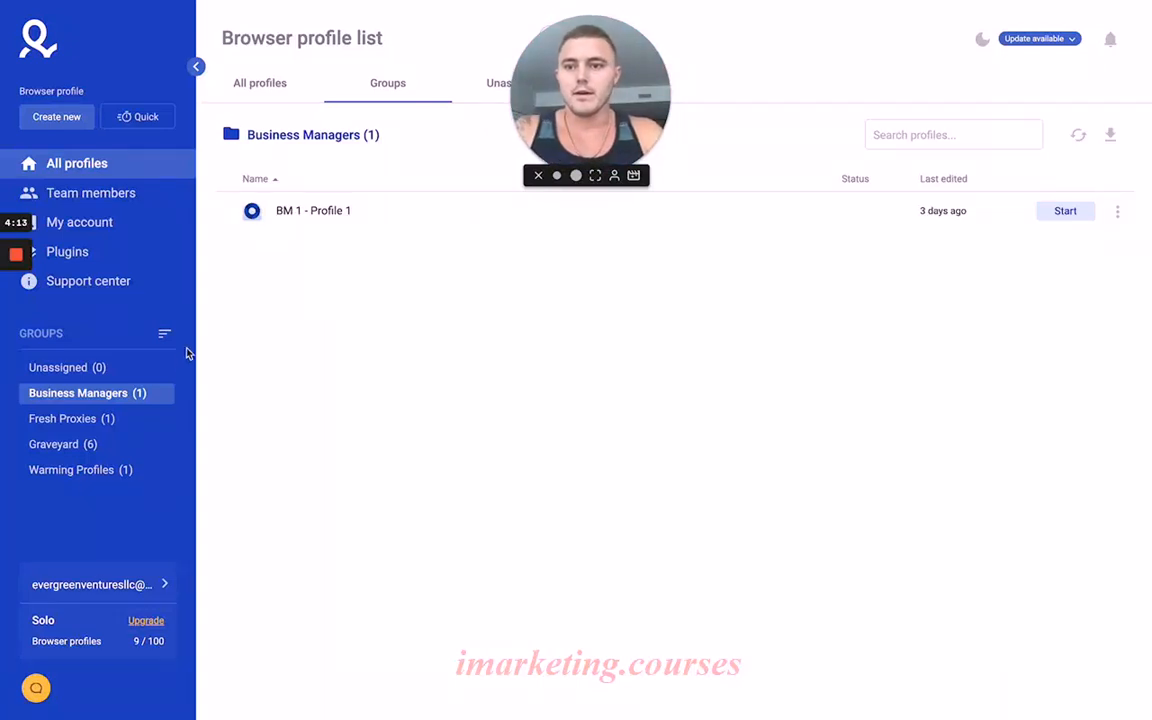
left_click(96, 471)
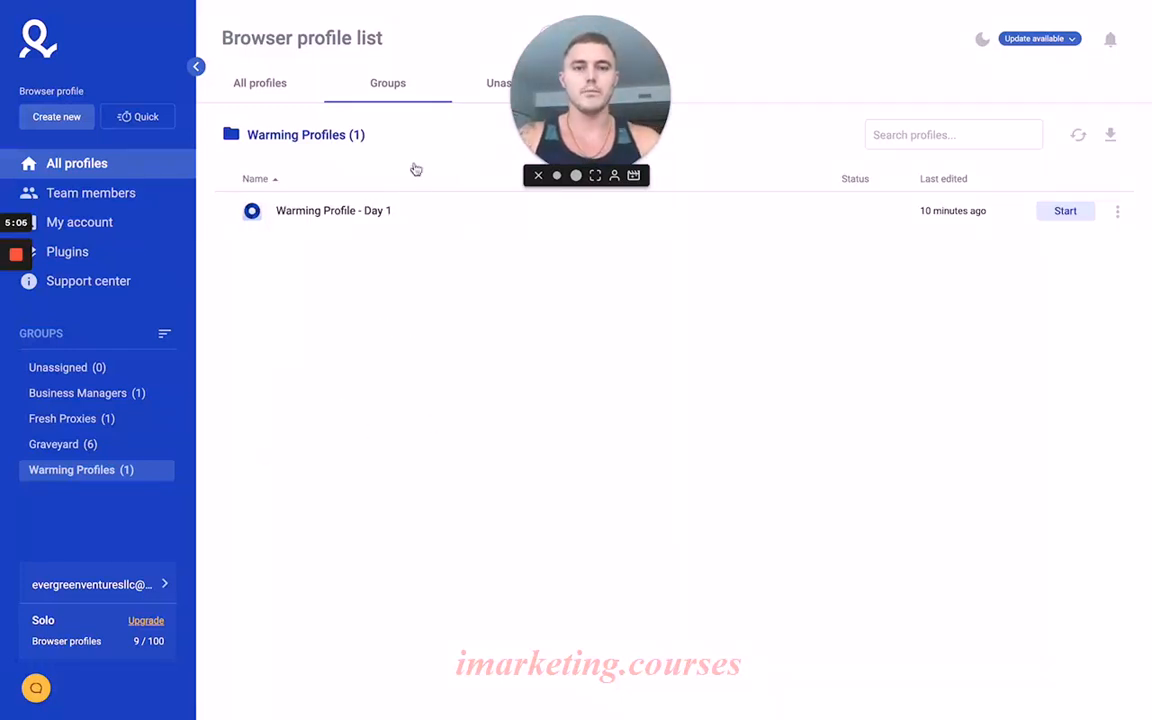
left_click(98, 420)
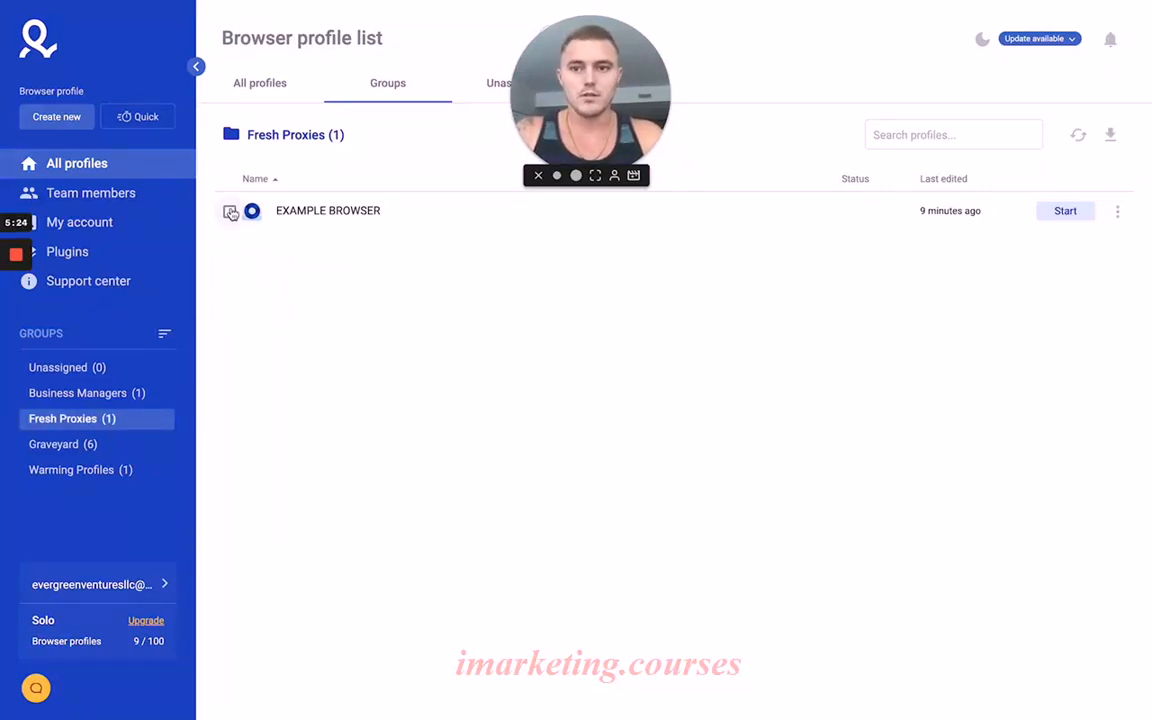
left_click(230, 213)
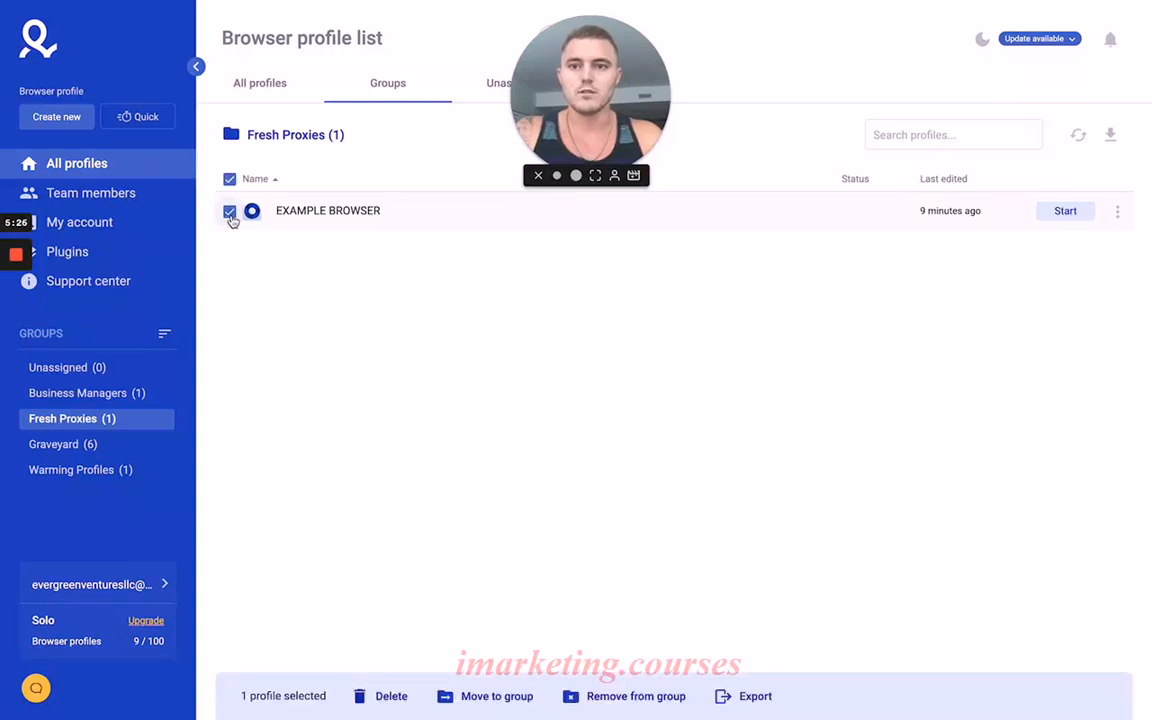
left_click(485, 698)
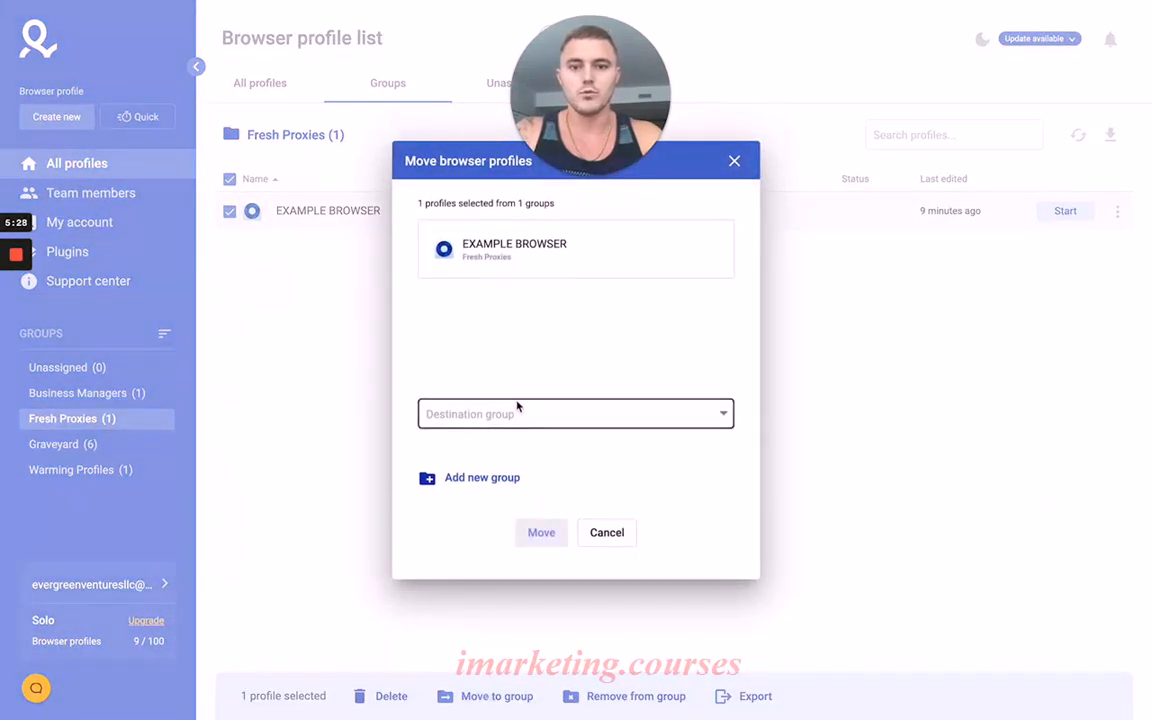
left_click(517, 409)
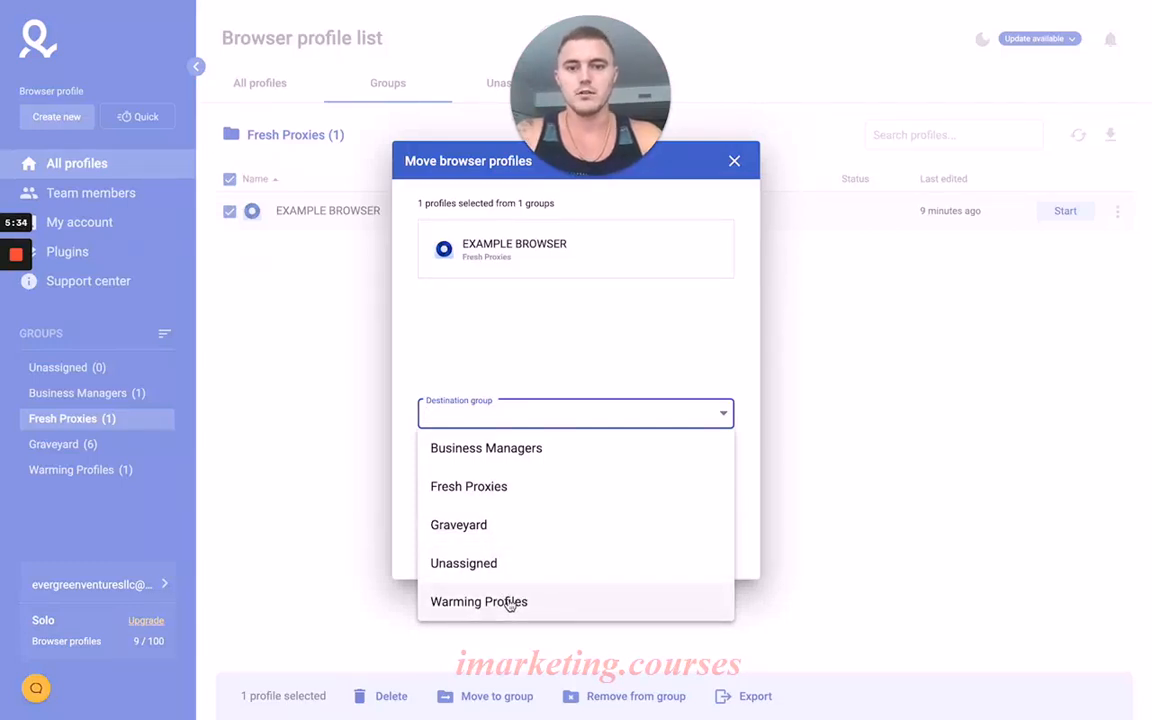
left_click(501, 447)
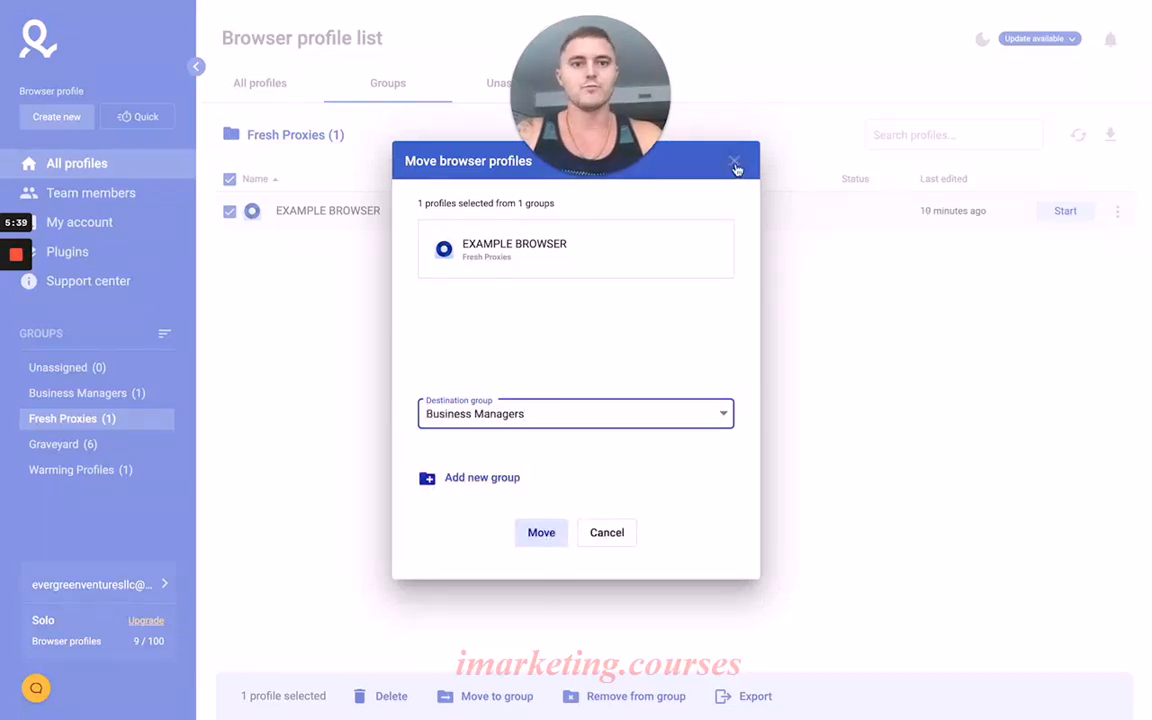
left_click(734, 162)
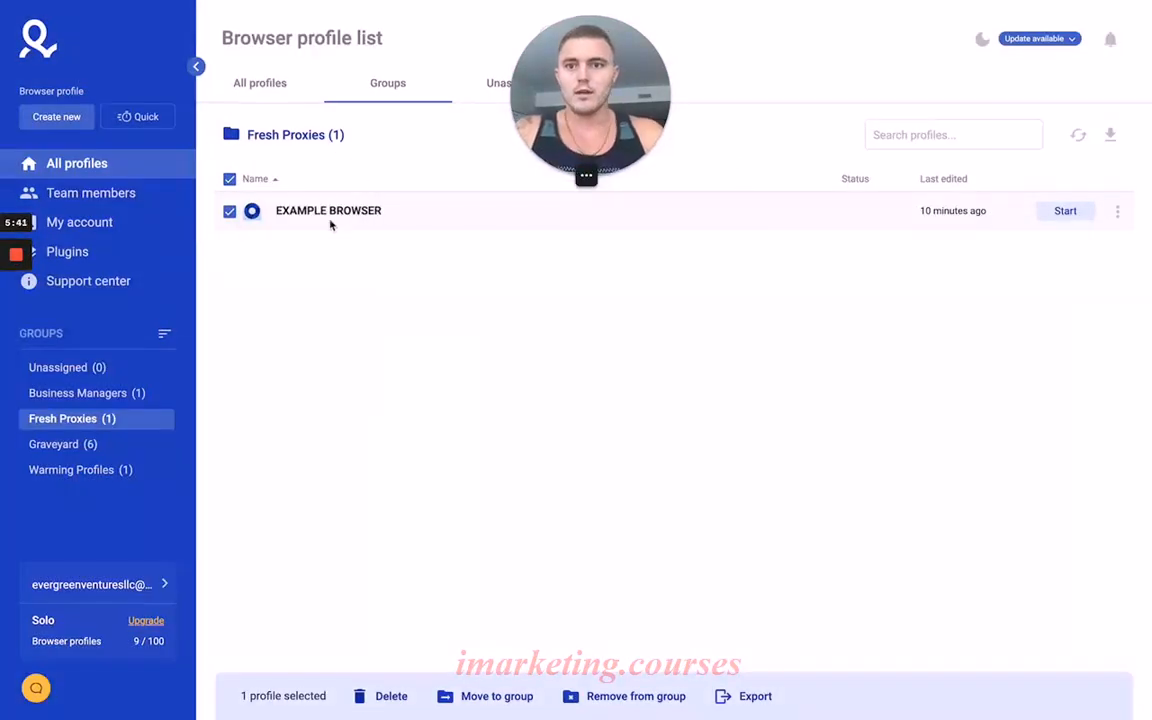
left_click(230, 180)
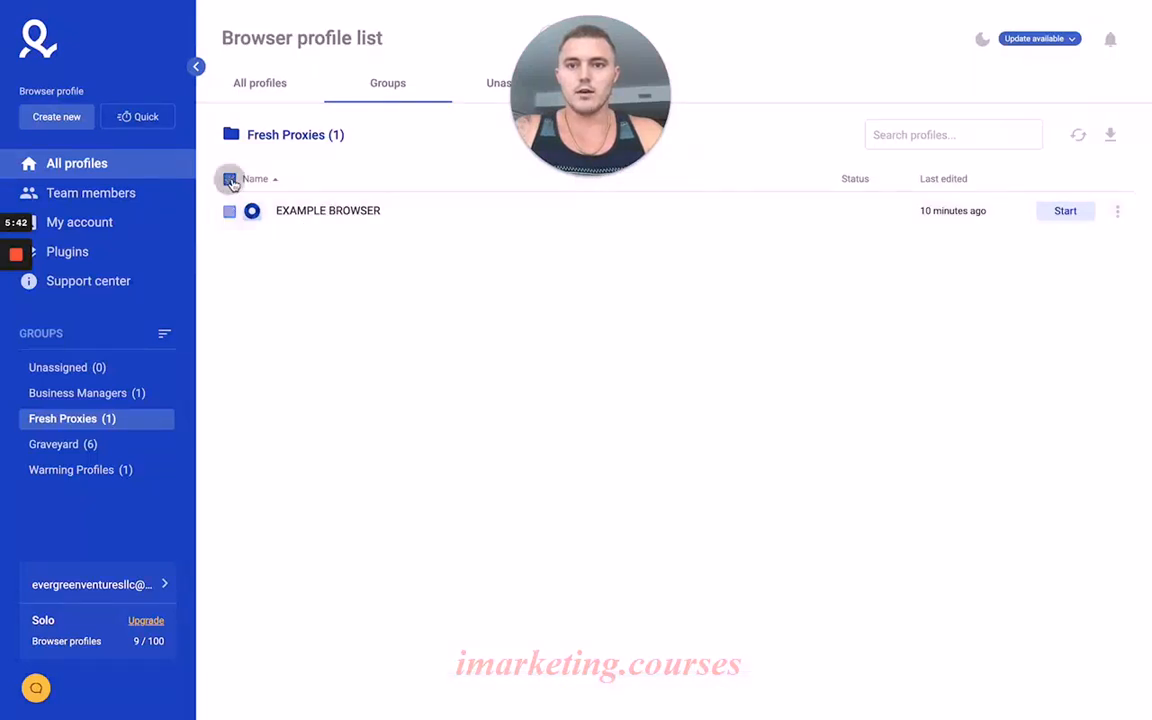
Review the quick settings of EXAMPLE BROWSER, including its login and 2FA notes, and close them without changes
left_click(343, 211)
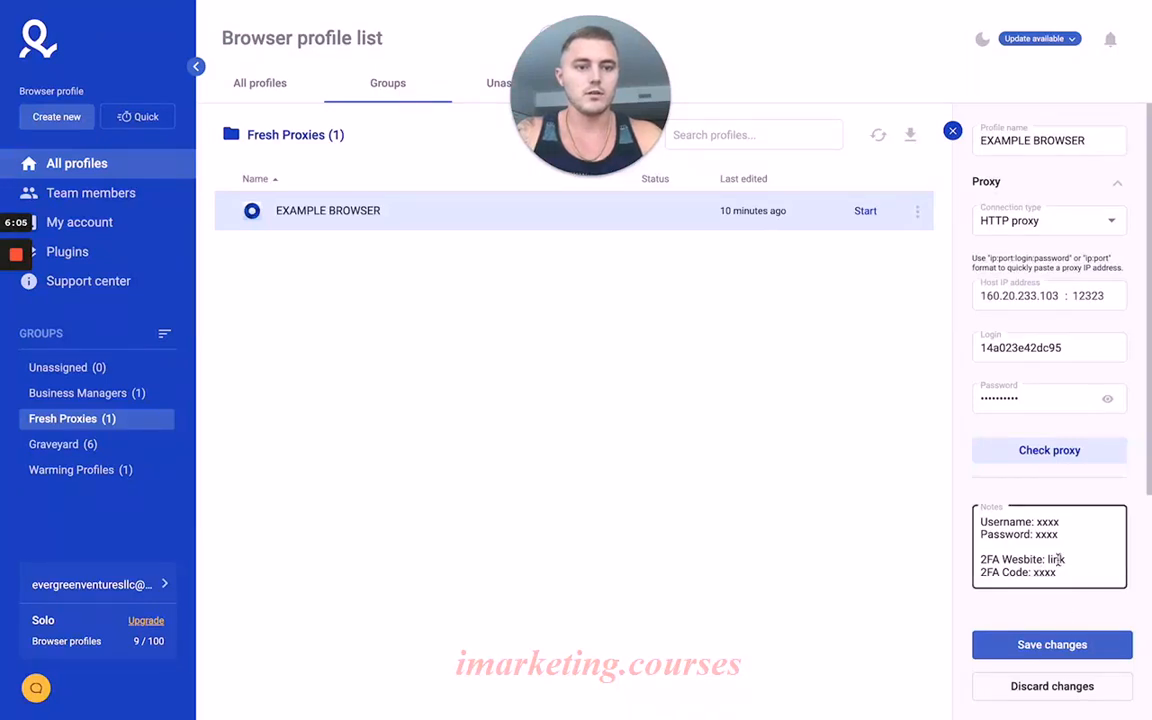
left_click(952, 131)
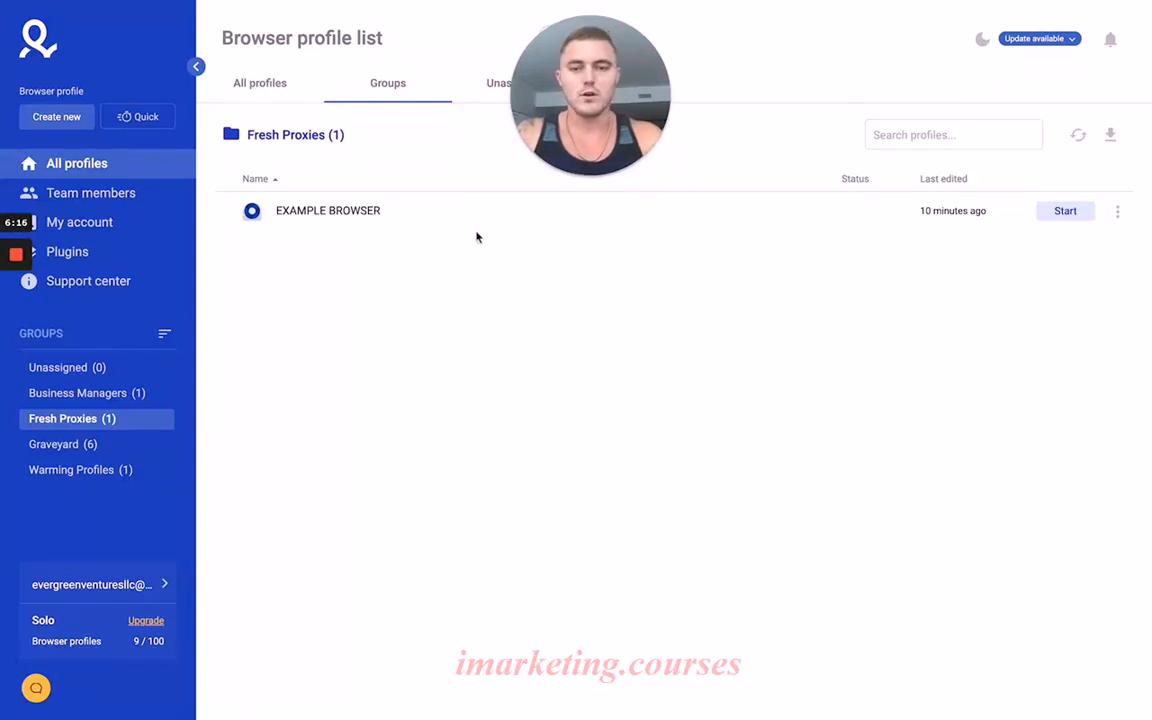
left_click(307, 212)
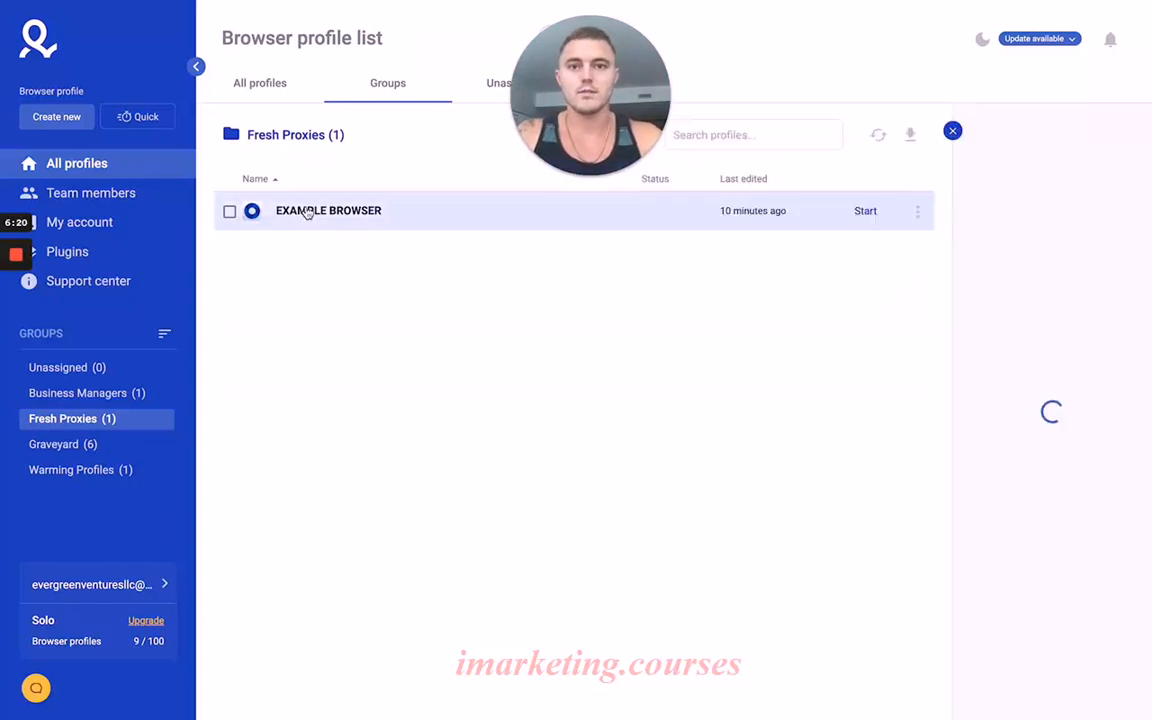
left_click(953, 131)
Open the EXAMPLE BROWSER profile in the full profile editor and review its overview
left_click(1121, 212)
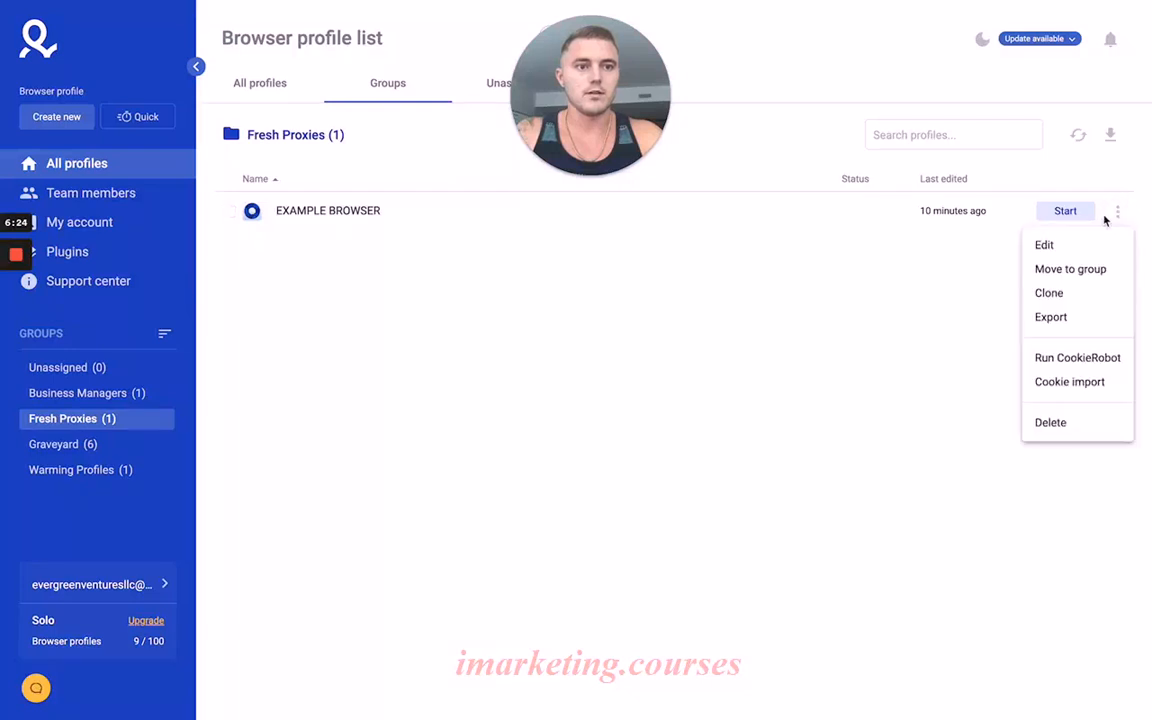
left_click(1052, 247)
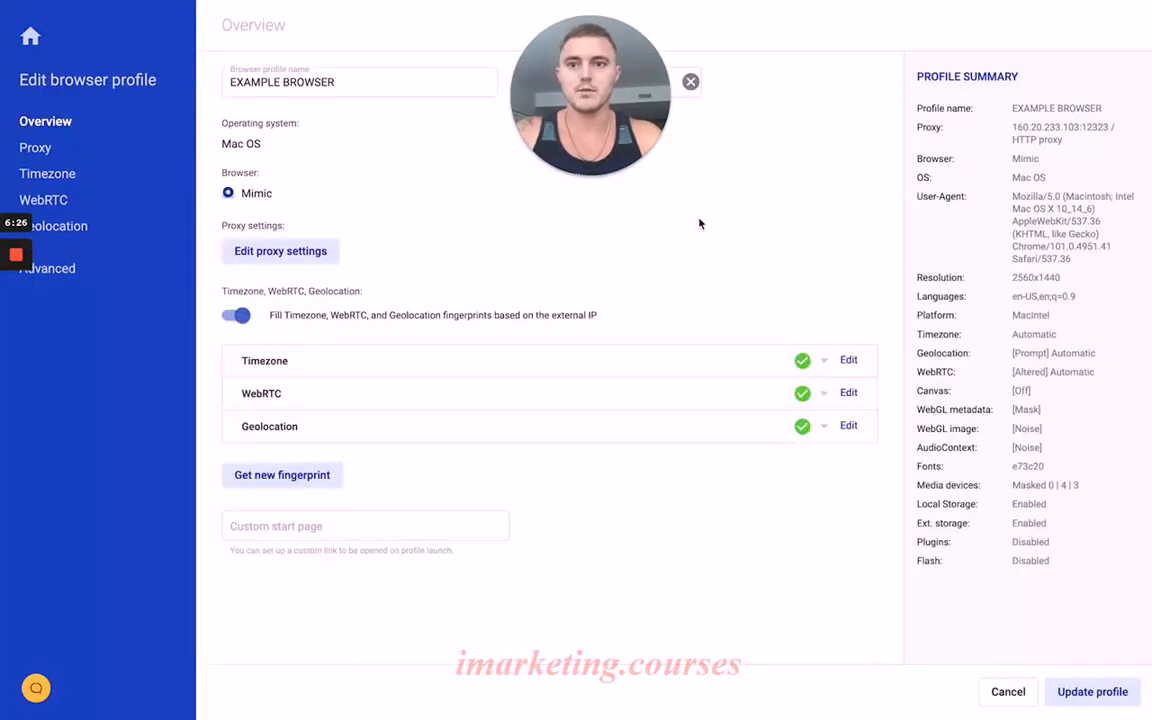
left_click_drag(601, 108, 793, 88)
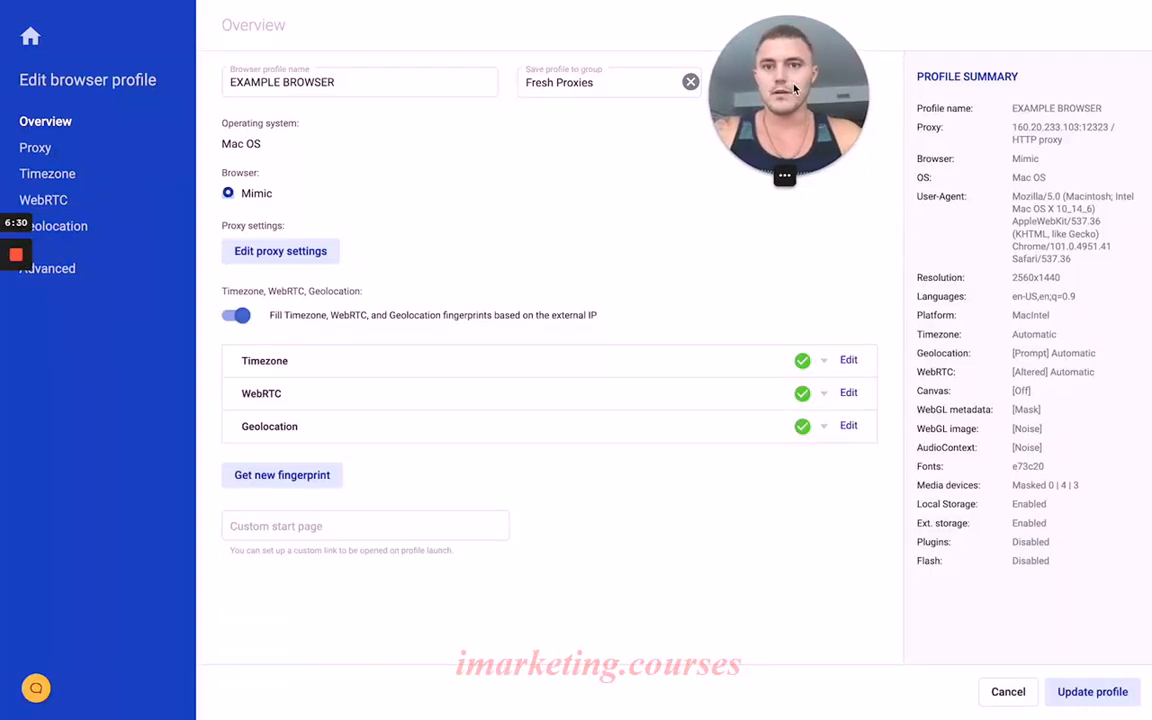
left_click_drag(795, 40, 592, 40)
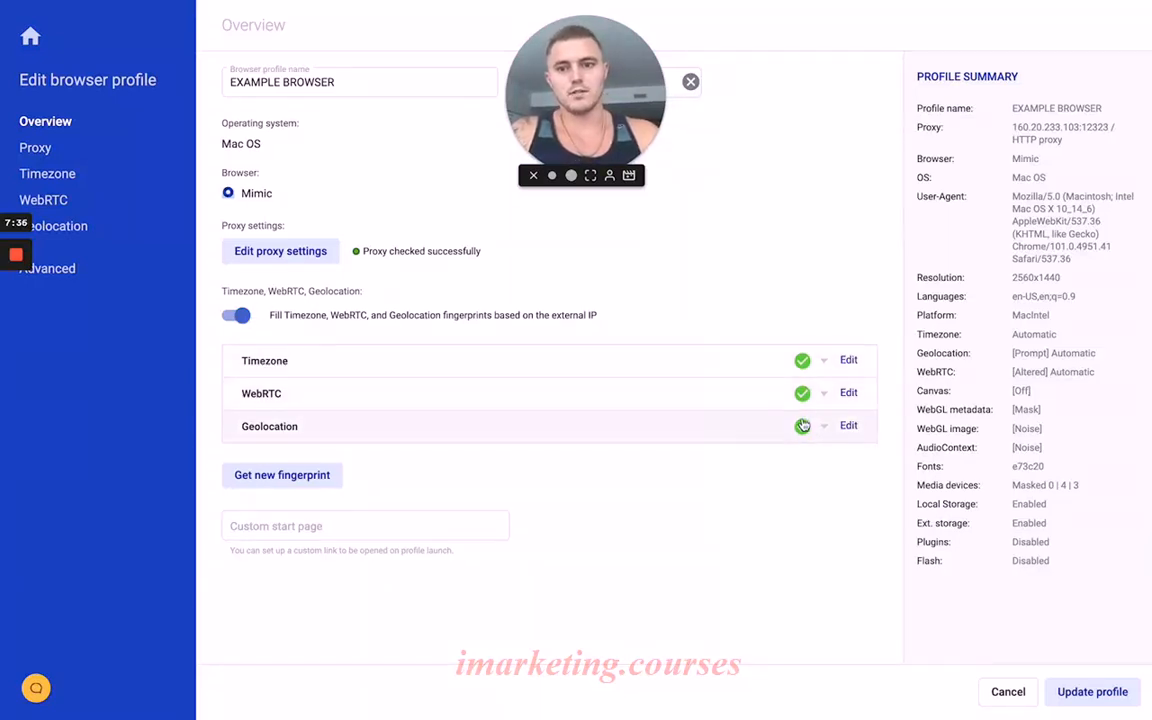
Review the profile's proxy, timezone, WebRTC and geolocation settings
left_click(62, 147)
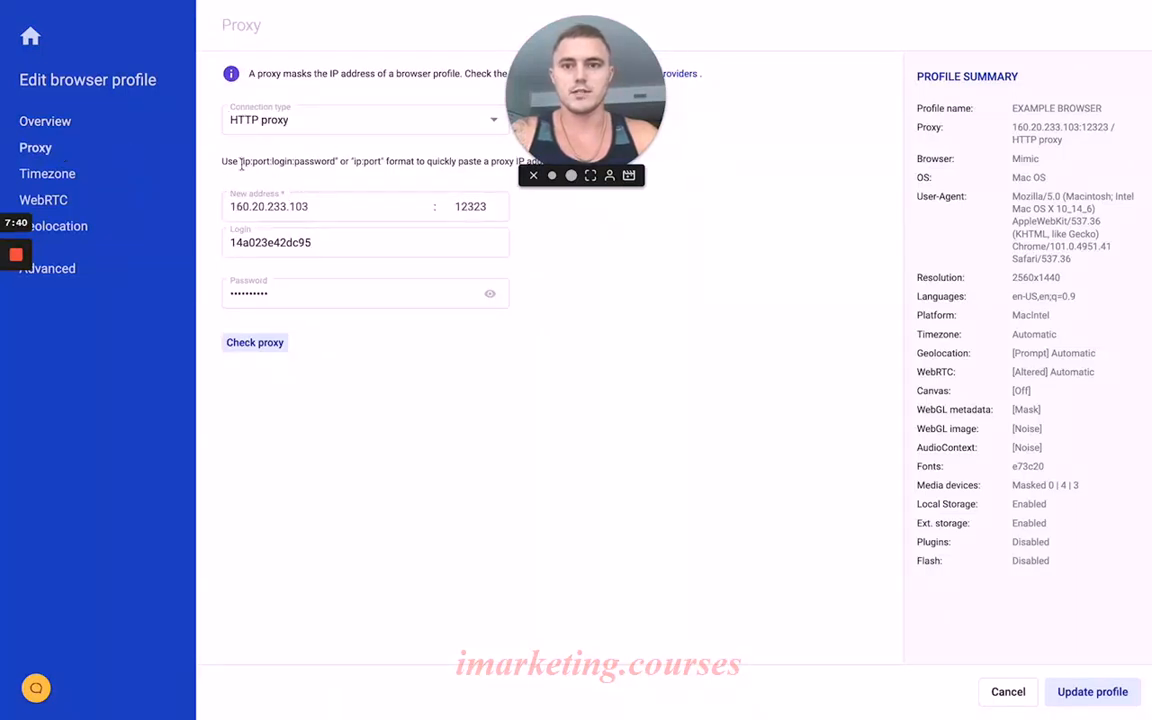
left_click(61, 176)
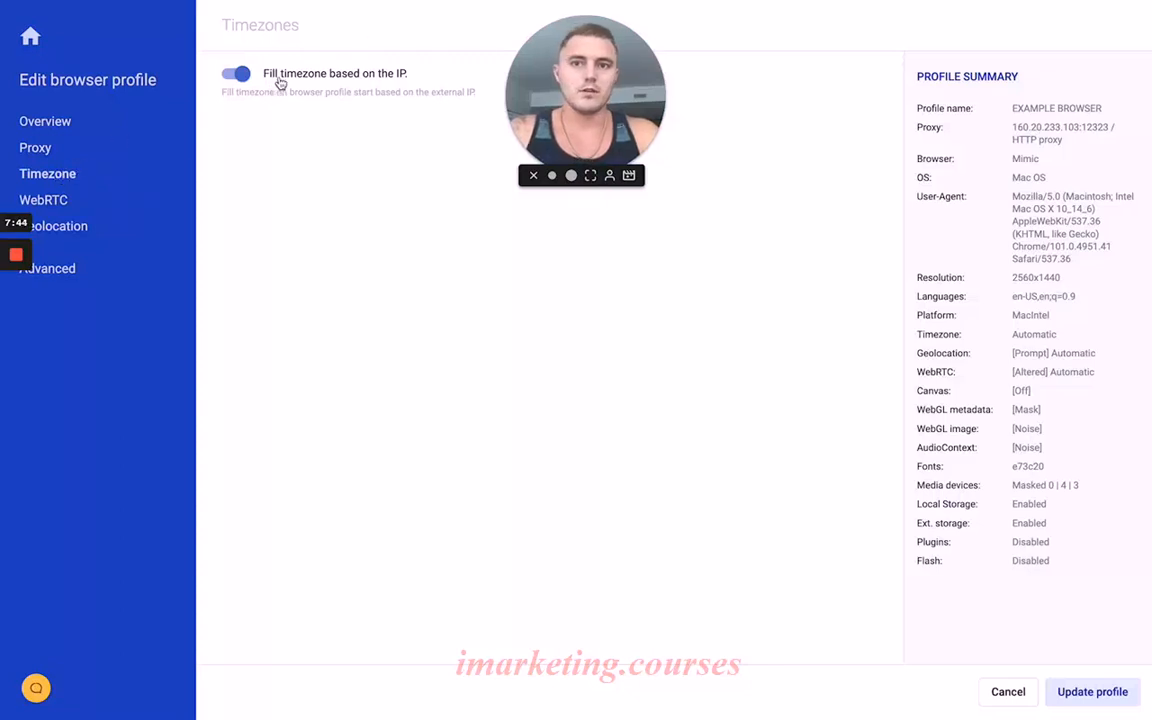
left_click(68, 200)
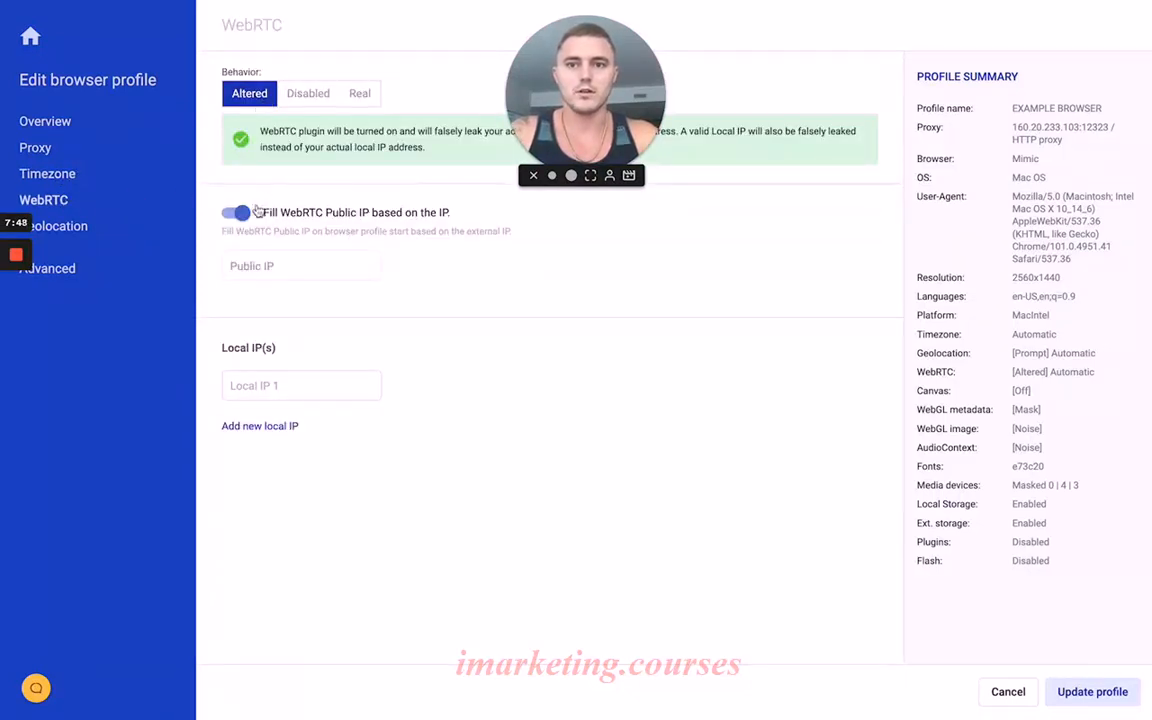
left_click(92, 232)
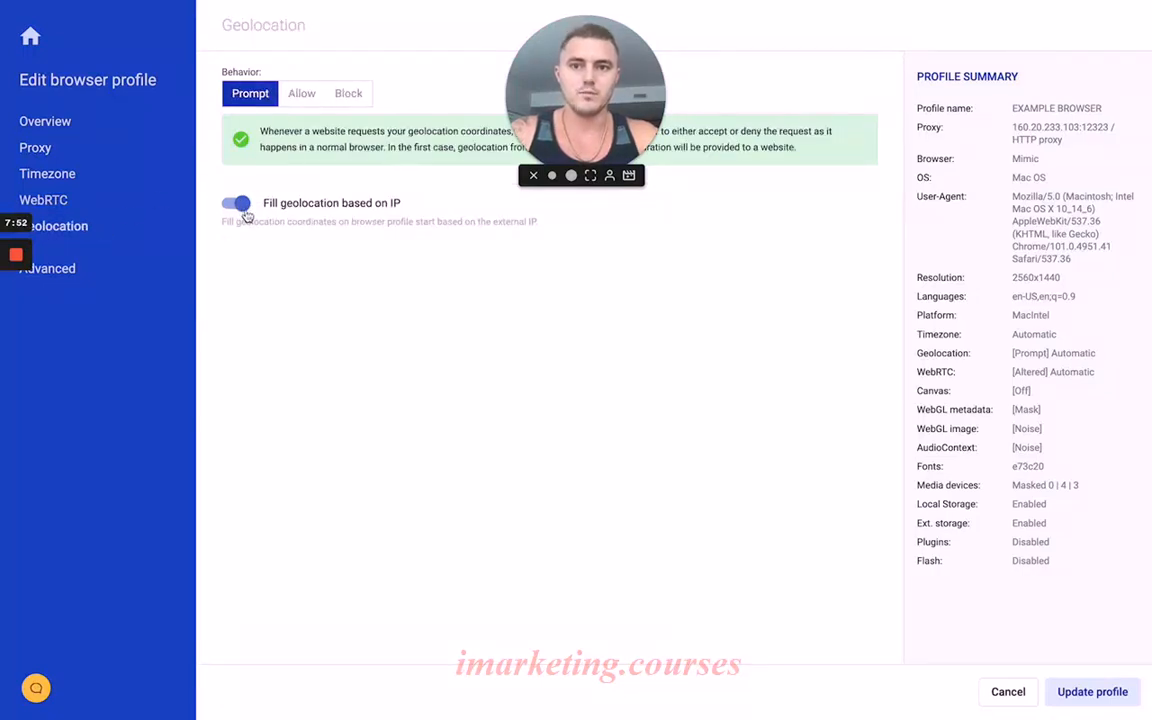
Examine the advanced Navigator settings, including user agent, screen resolution and accepted languages
left_click(74, 270)
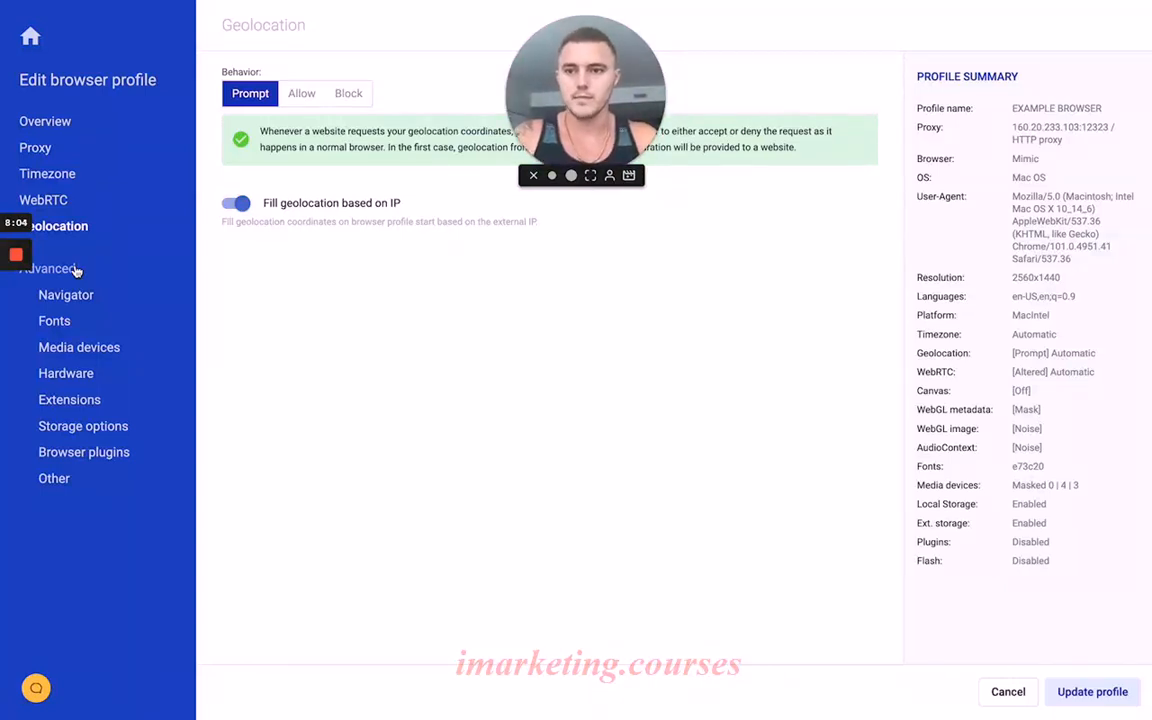
left_click(88, 298)
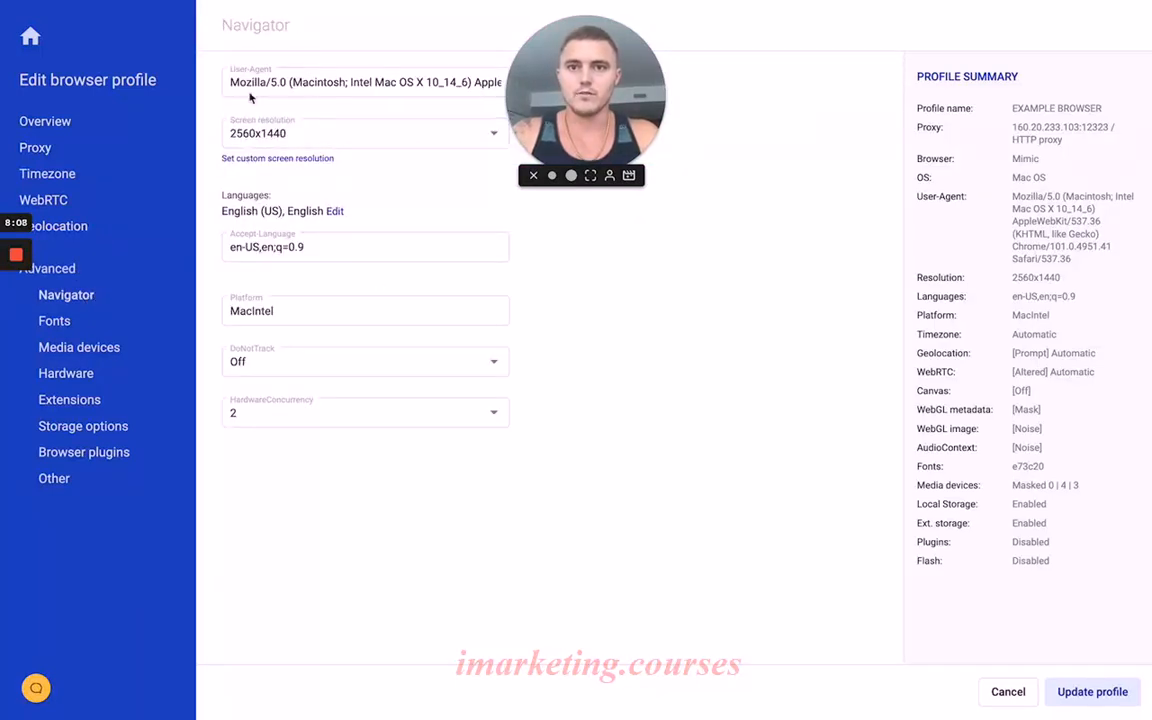
left_click(328, 81)
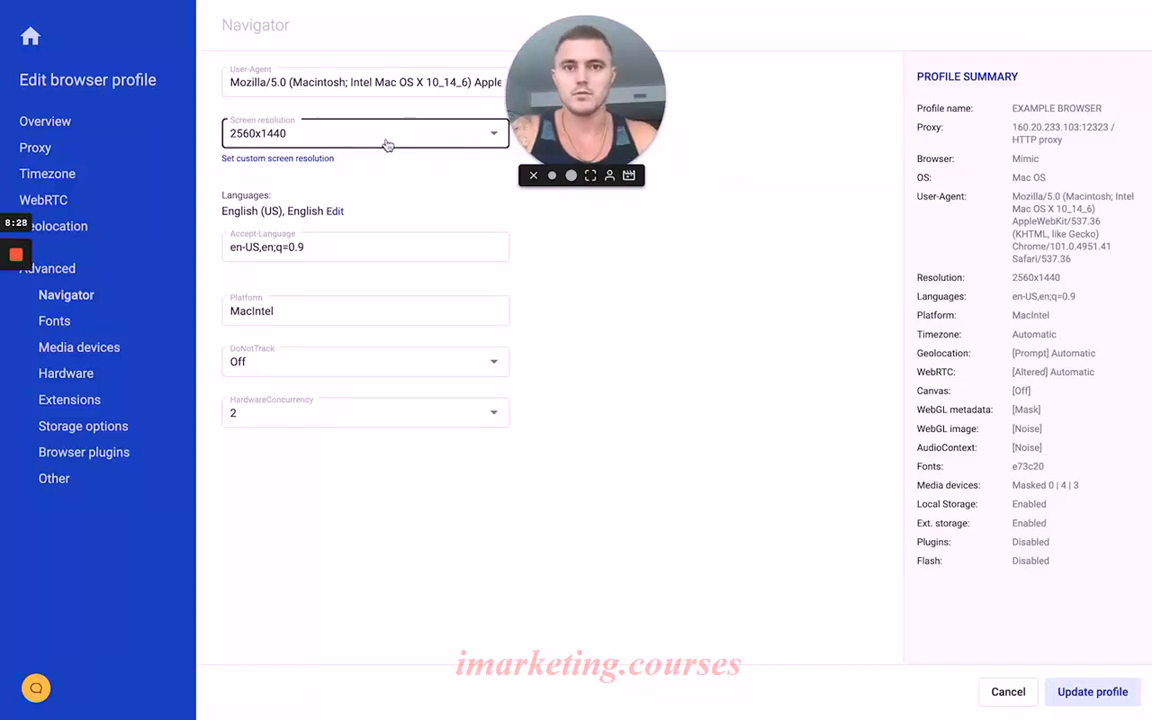
left_click(368, 245)
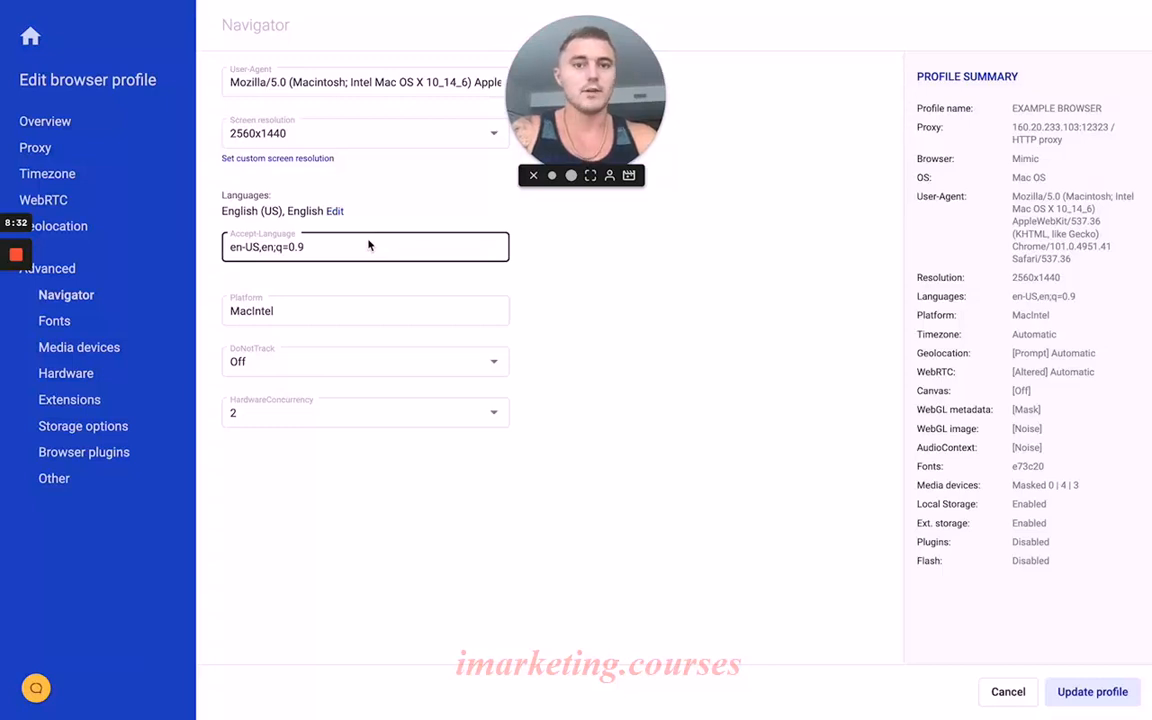
left_click(375, 143)
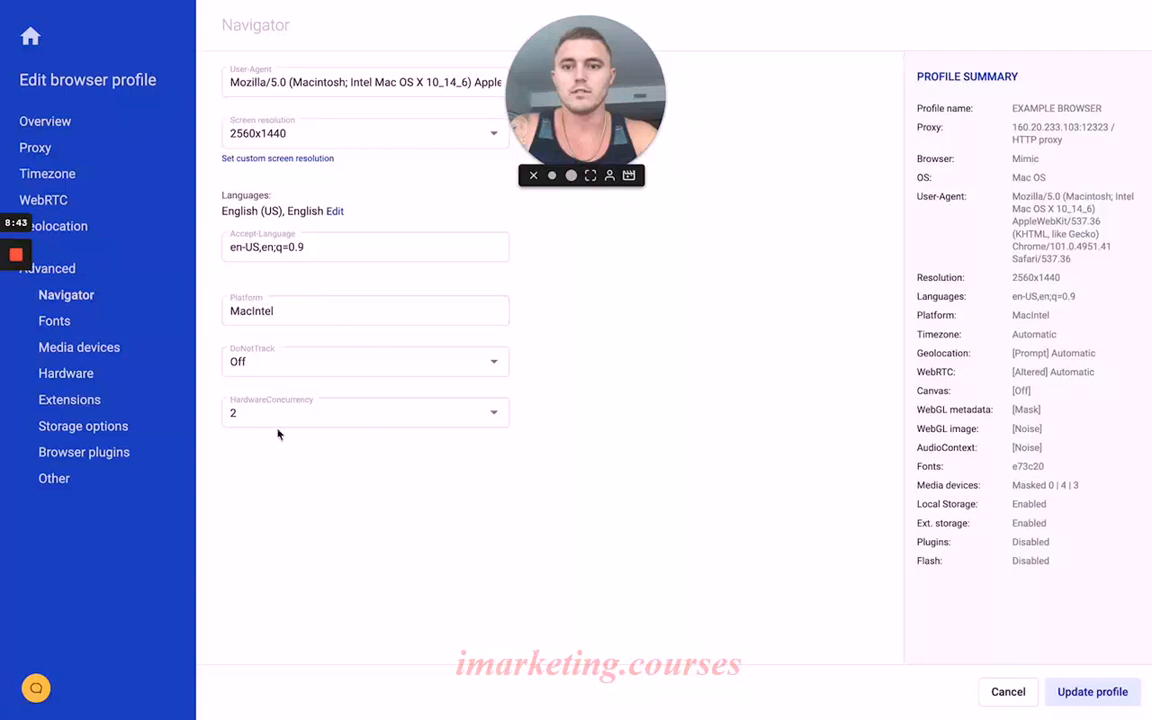
Examine the profile's advanced font masking, media device and hardware fingerprint settings
left_click(63, 321)
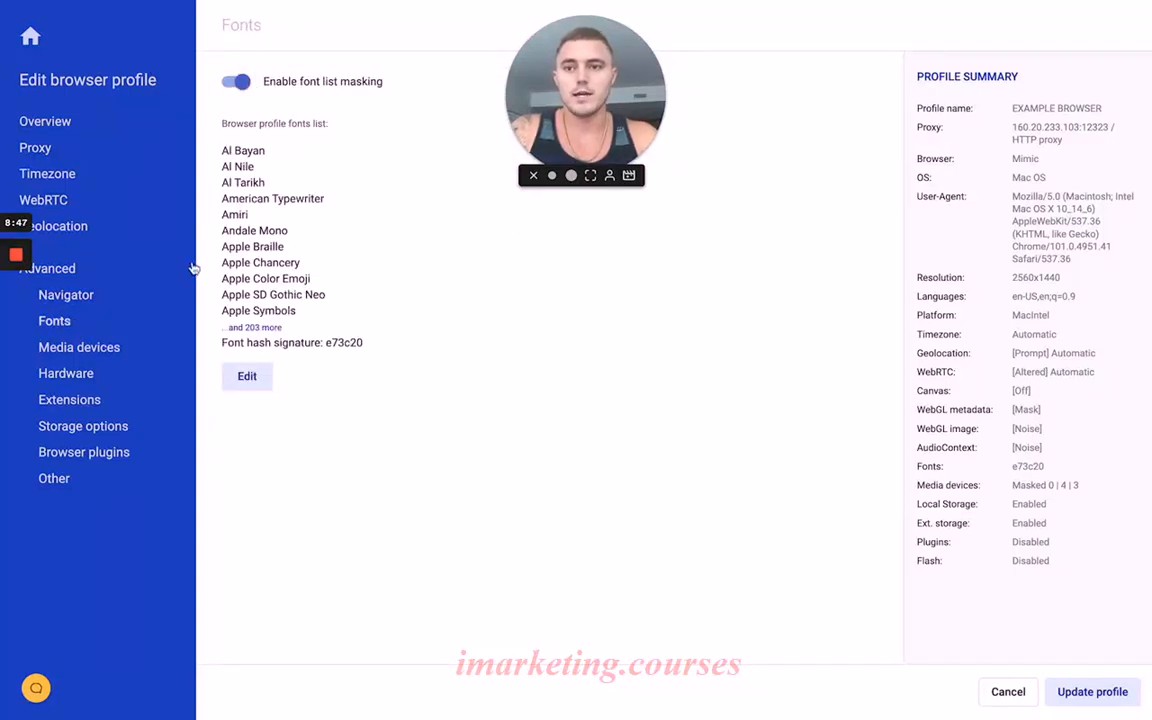
left_click(105, 350)
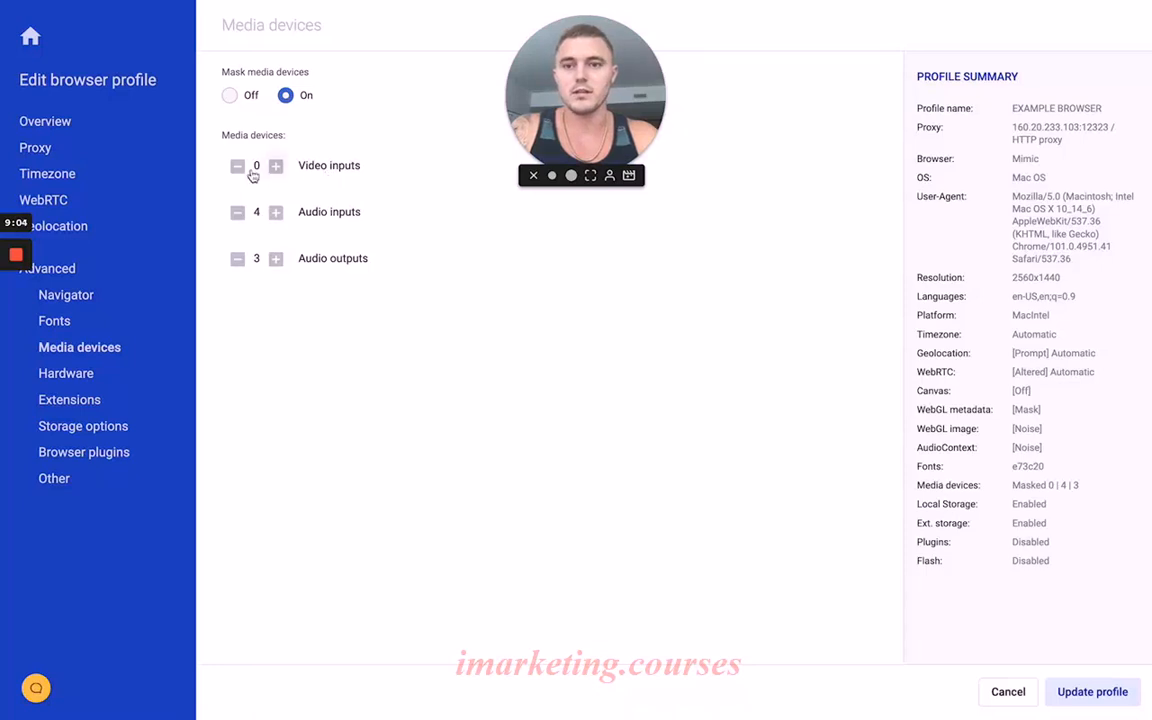
left_click(80, 375)
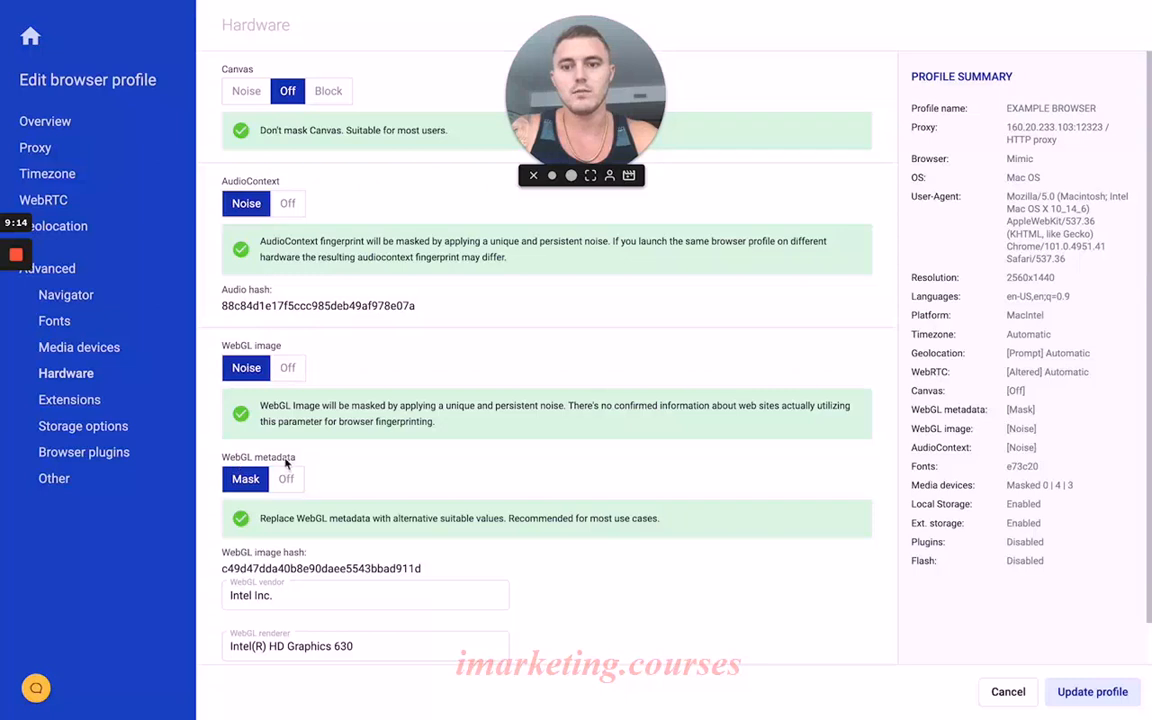
scroll(361, 482, "down", 1)
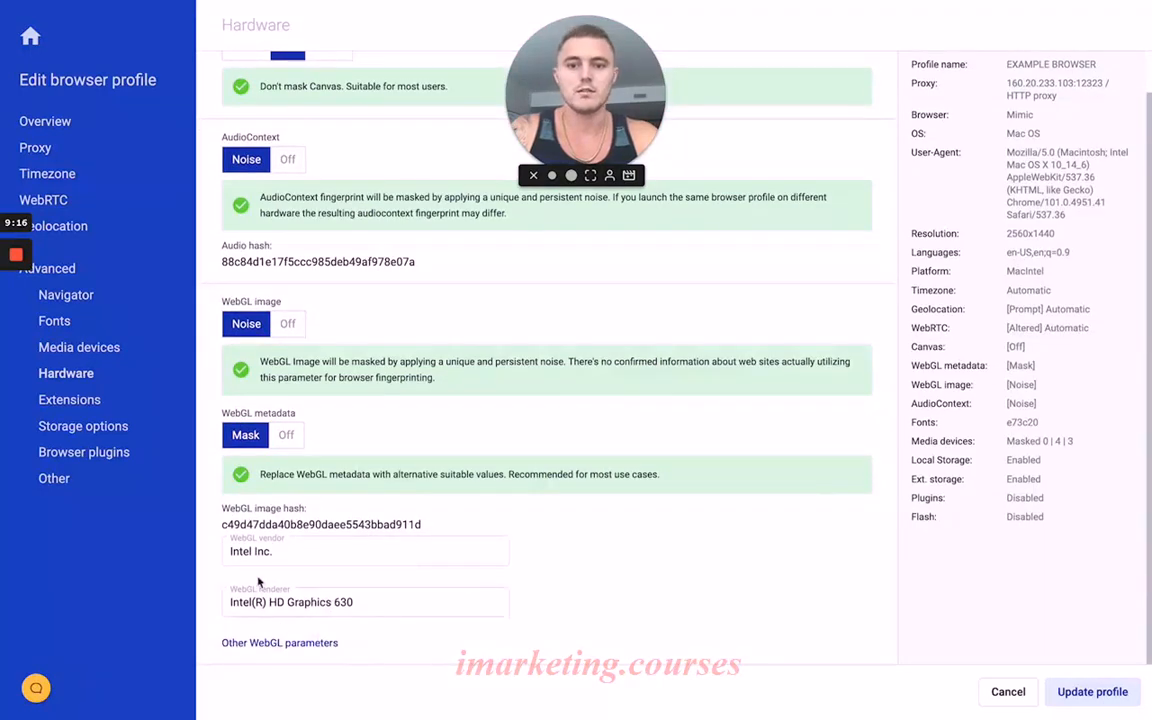
Check the profile's extension and browser plugin settings, and view its storage options
left_click(70, 400)
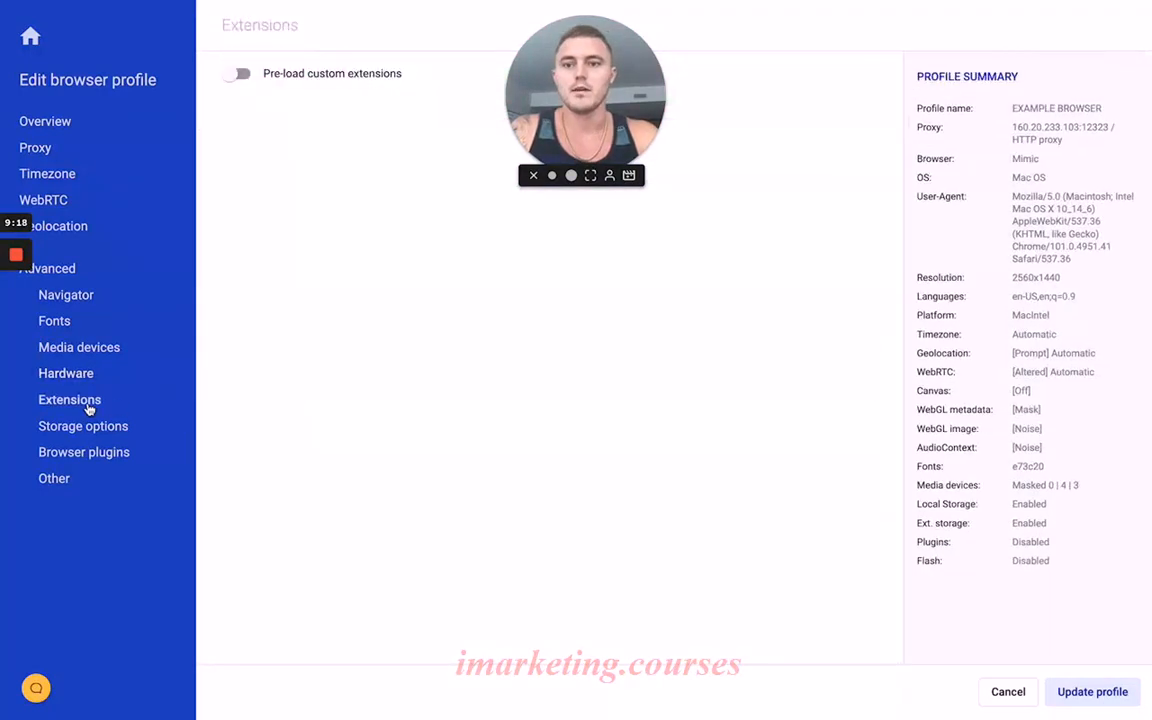
left_click(100, 454)
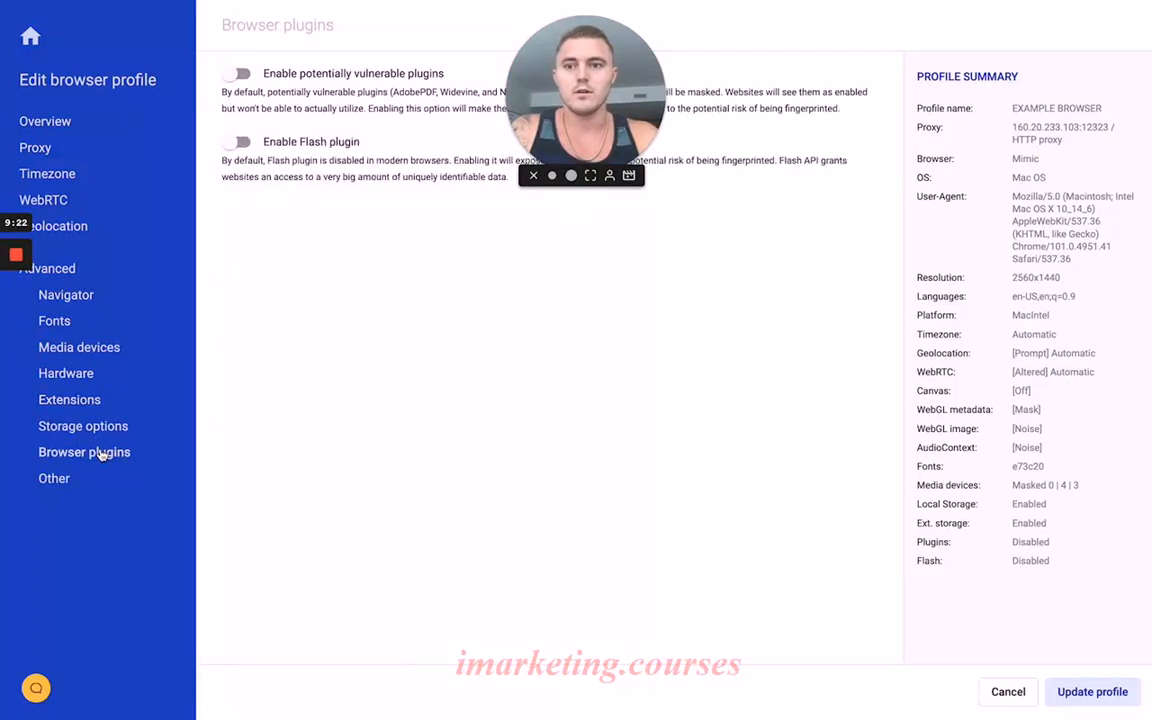
left_click(95, 426)
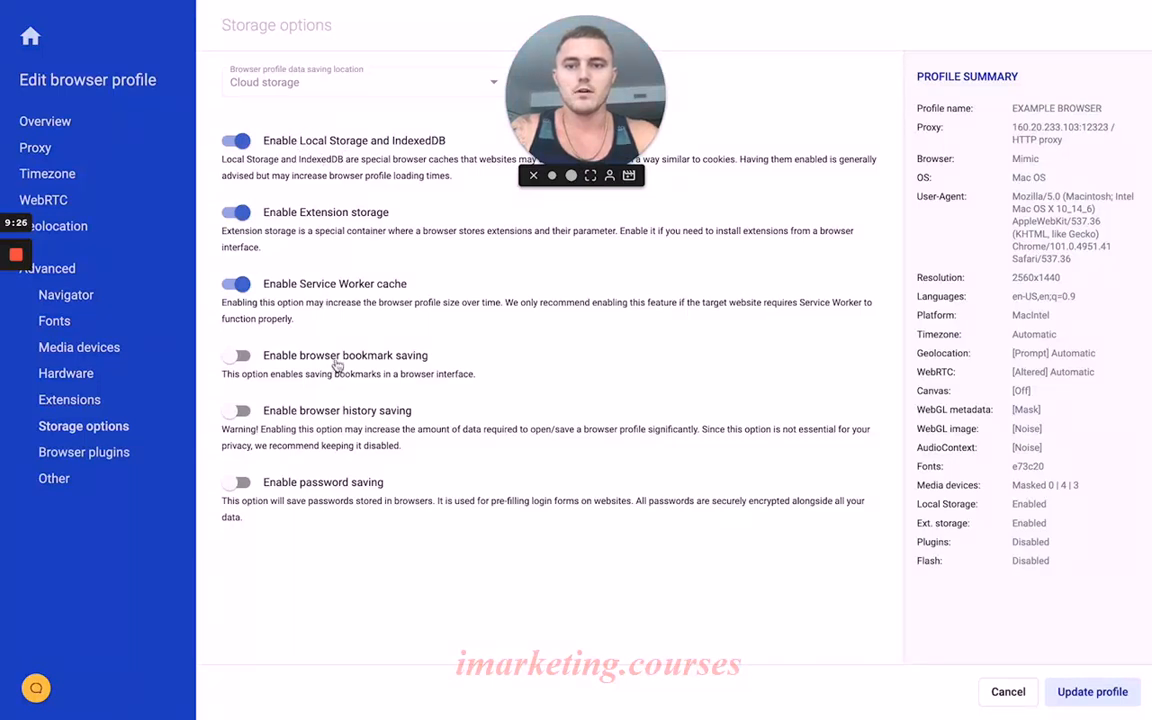
Review the profile's browser plugin settings, its other options and the overview page
left_click(128, 453)
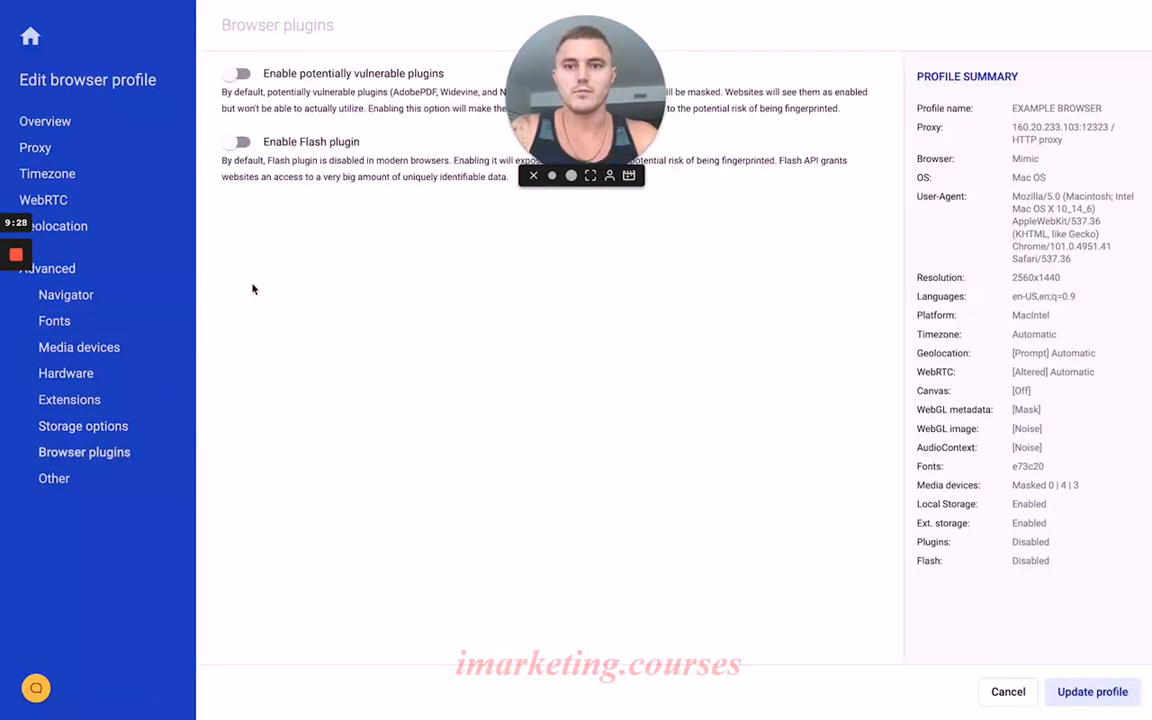
left_click(57, 480)
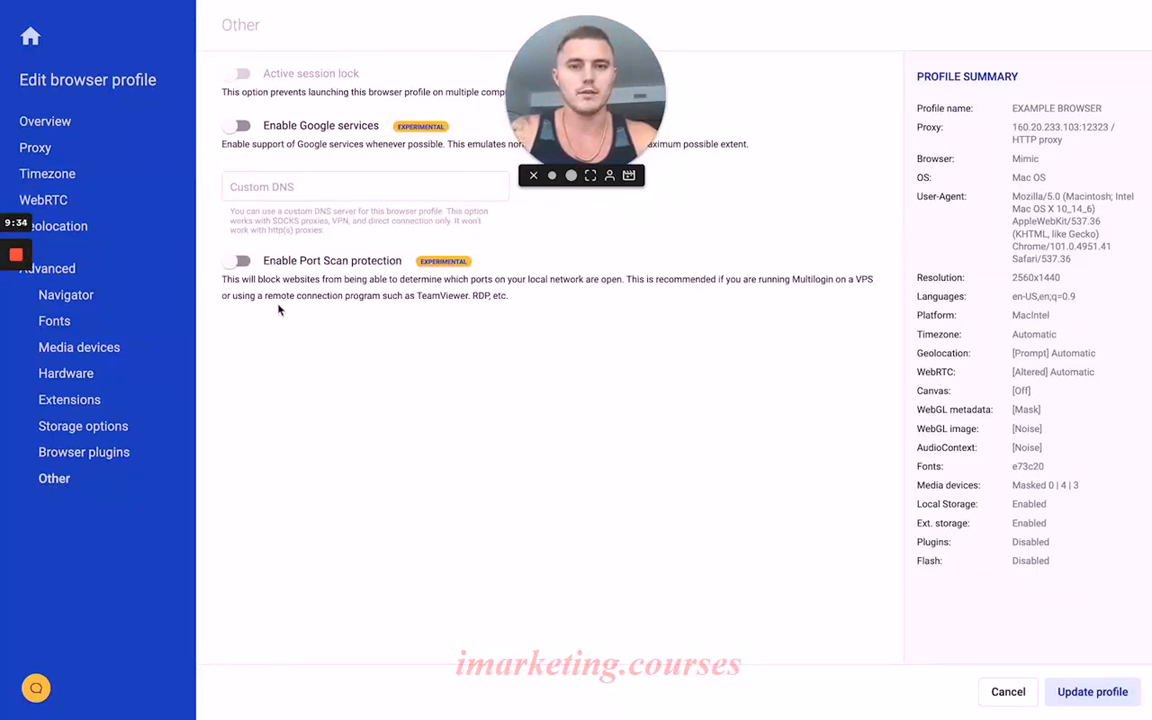
left_click(58, 124)
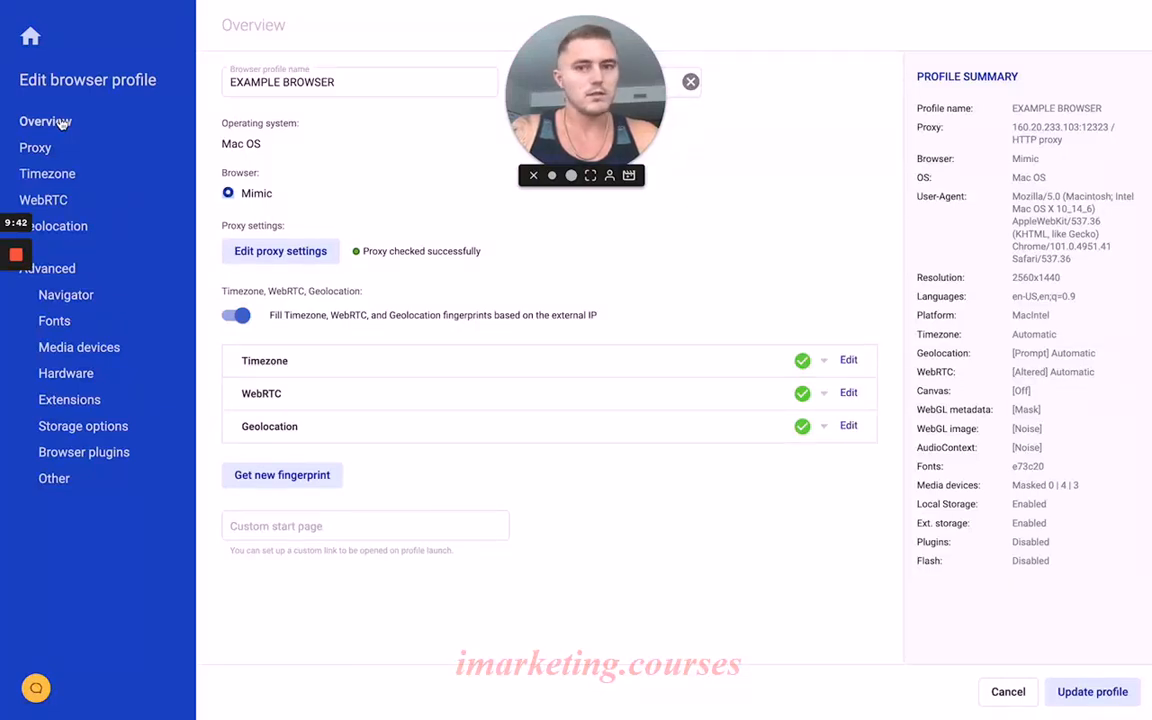
Run the connection check on the profile's proxy and leave the profile editor without saving
left_click(49, 148)
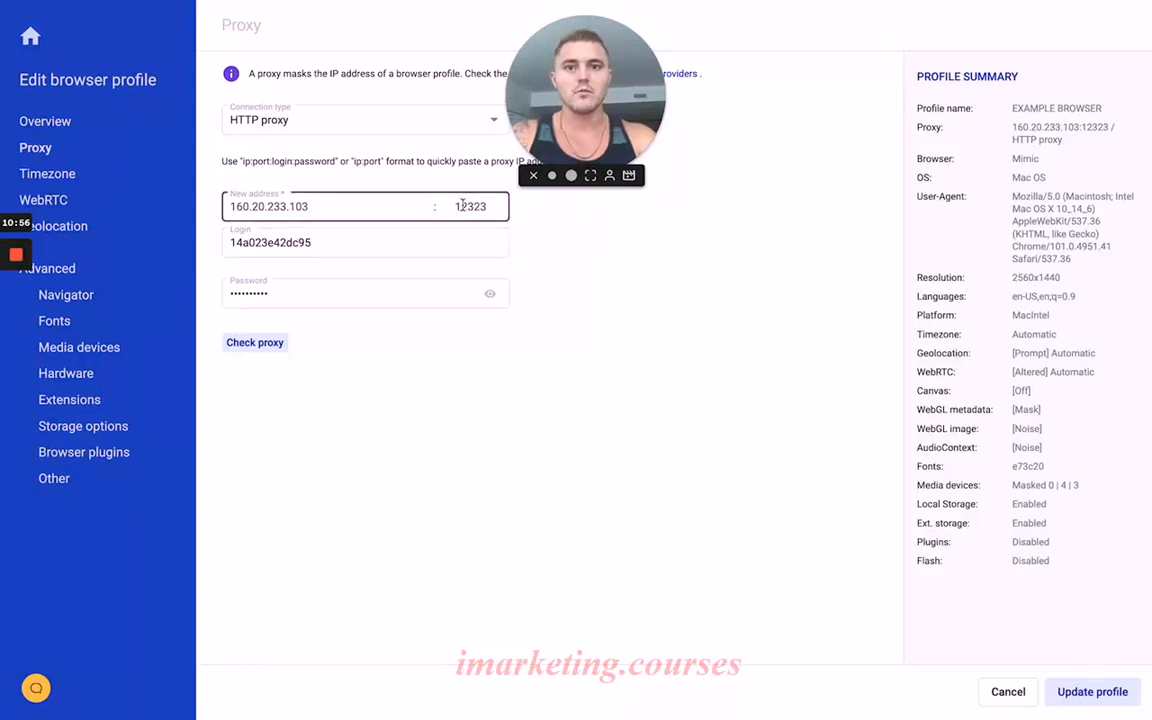
left_click(256, 344)
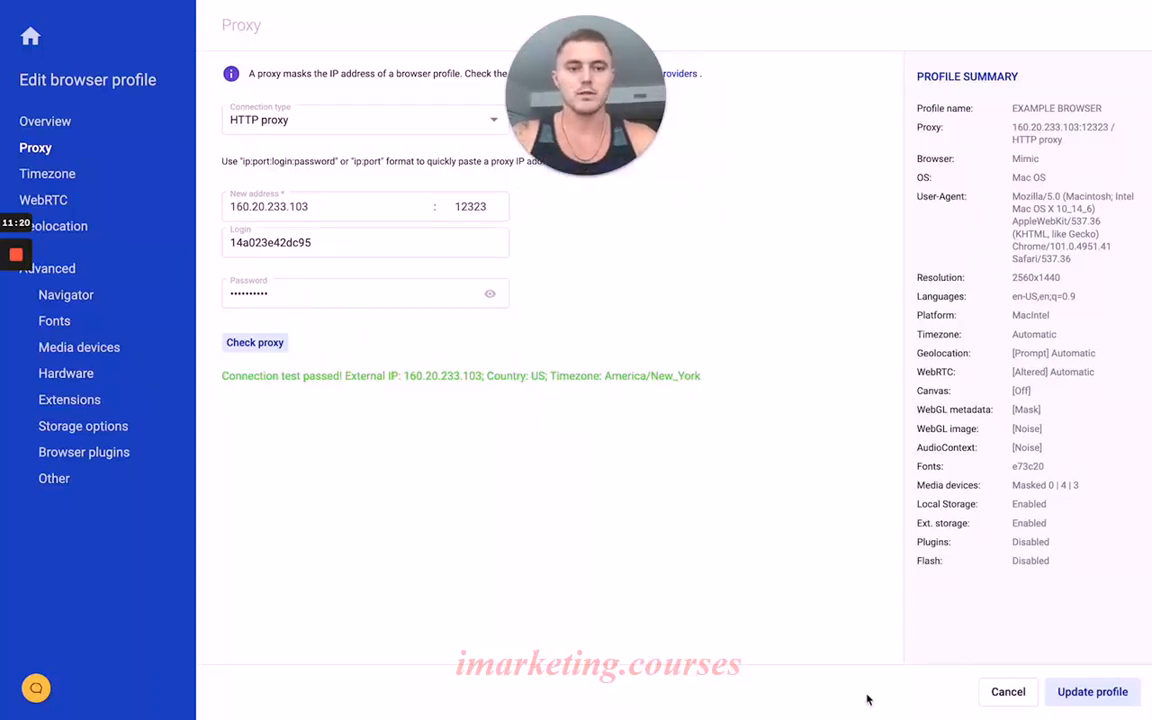
left_click(1004, 696)
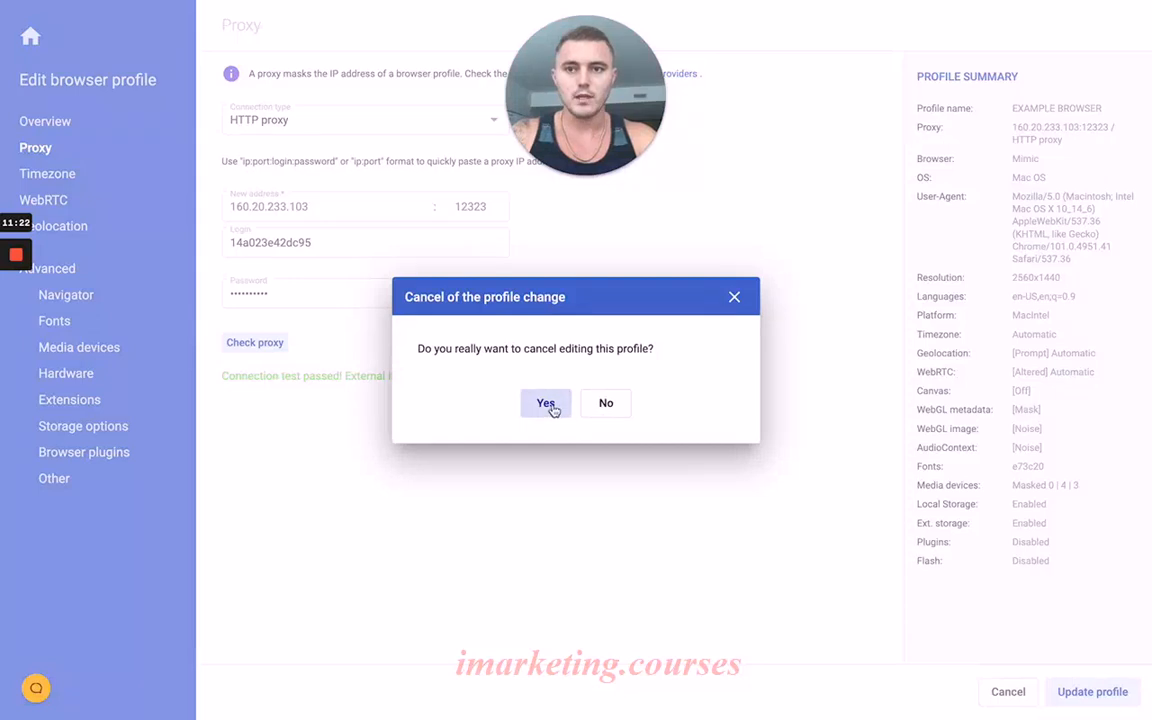
left_click(546, 403)
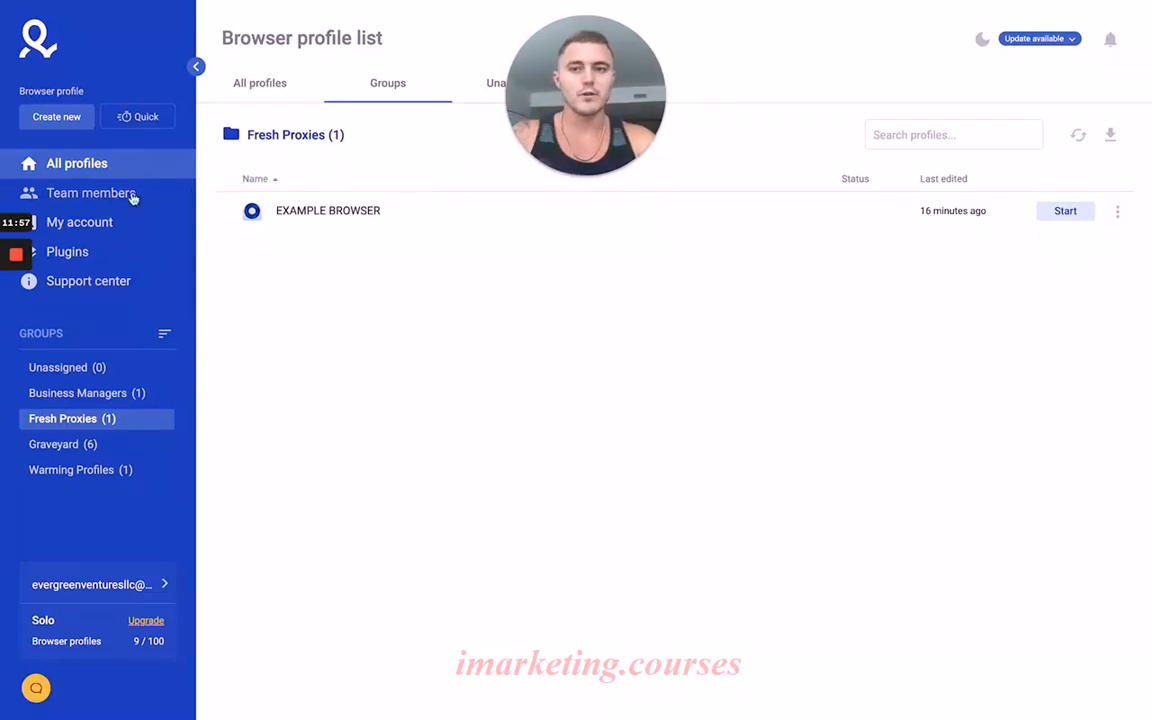
mouse_move(14, 273)
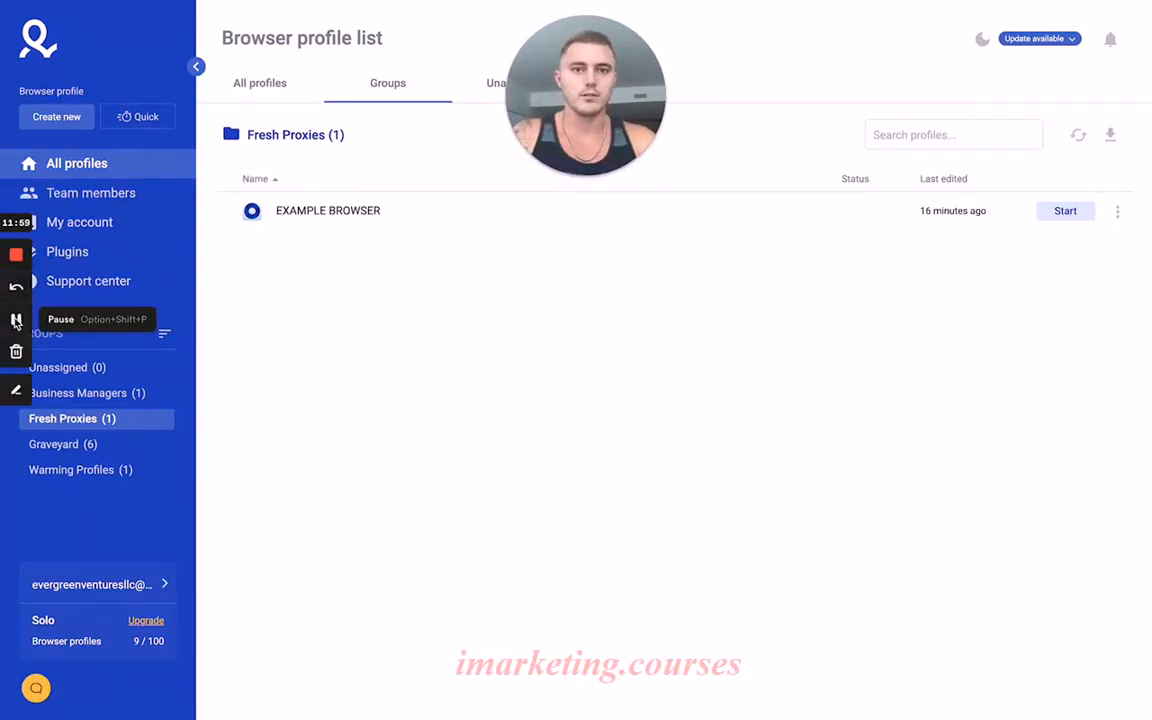
left_click(15, 320)
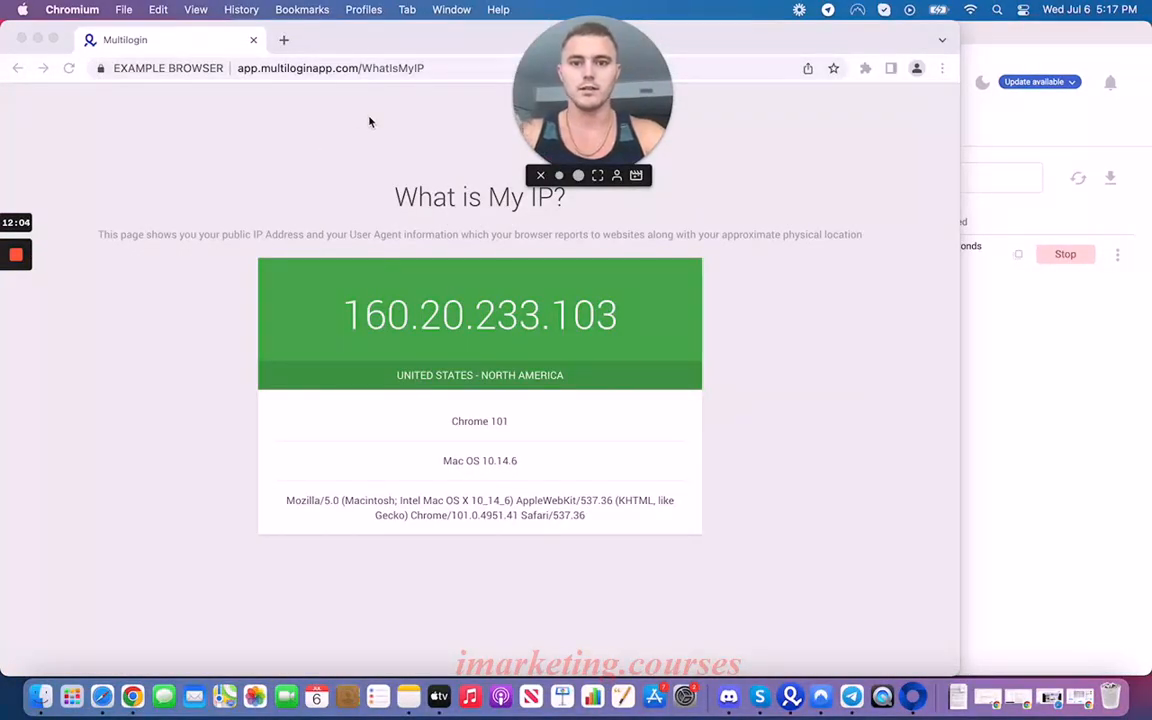
Open two new tabs in the launched EXAMPLE BROWSER window
left_click(298, 113)
left_click(285, 41)
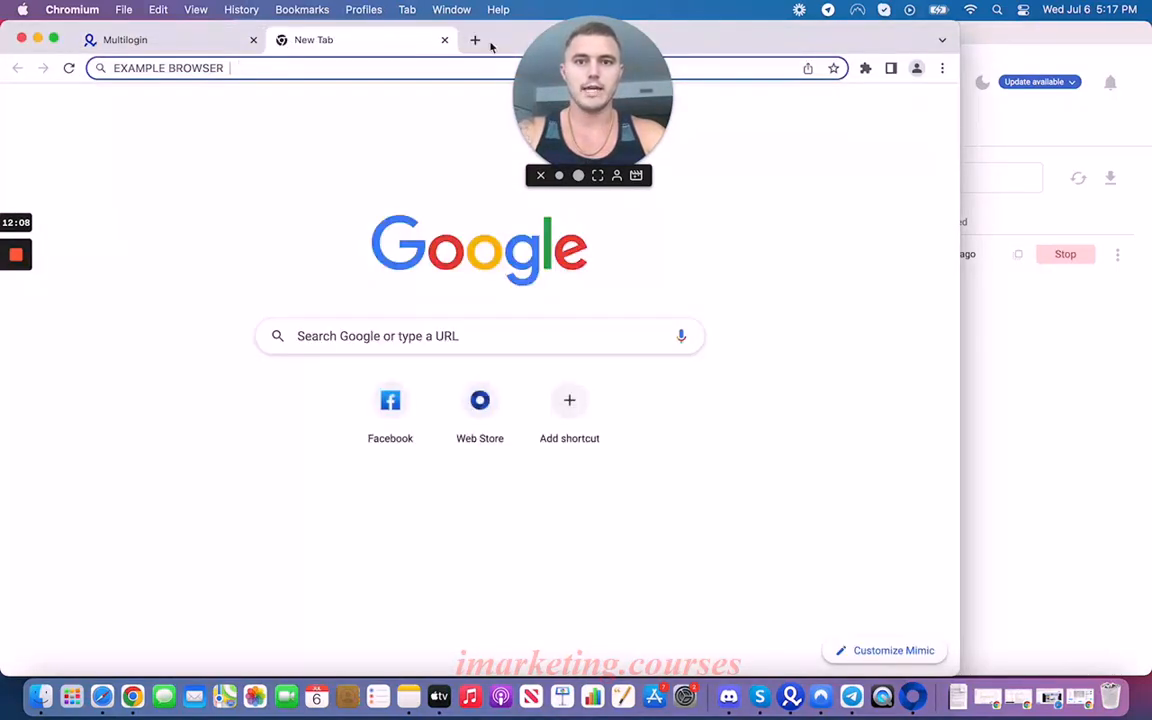
left_click(473, 40)
Copy the code website address from the EXAMPLE BROWSER profile notes in Multilogin and load it in the newest browser tab
left_click(1064, 370)
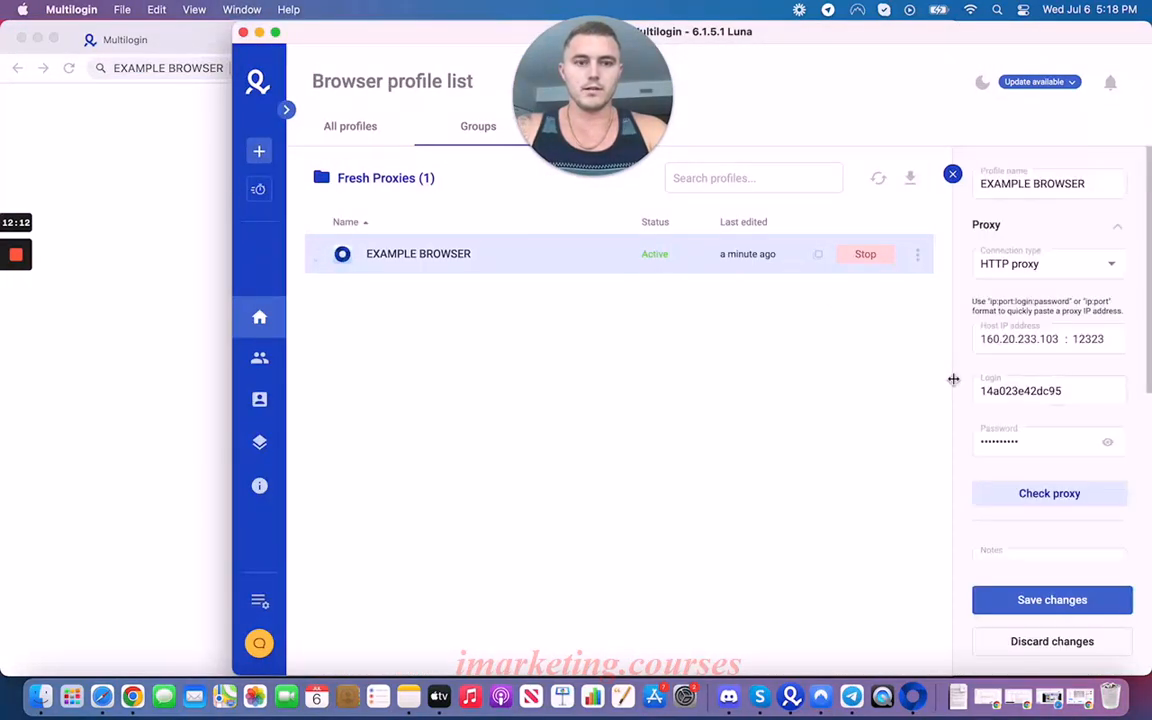
scroll(1028, 437, "down", 3)
scroll(1030, 432, "down", 2)
left_click(1008, 352)
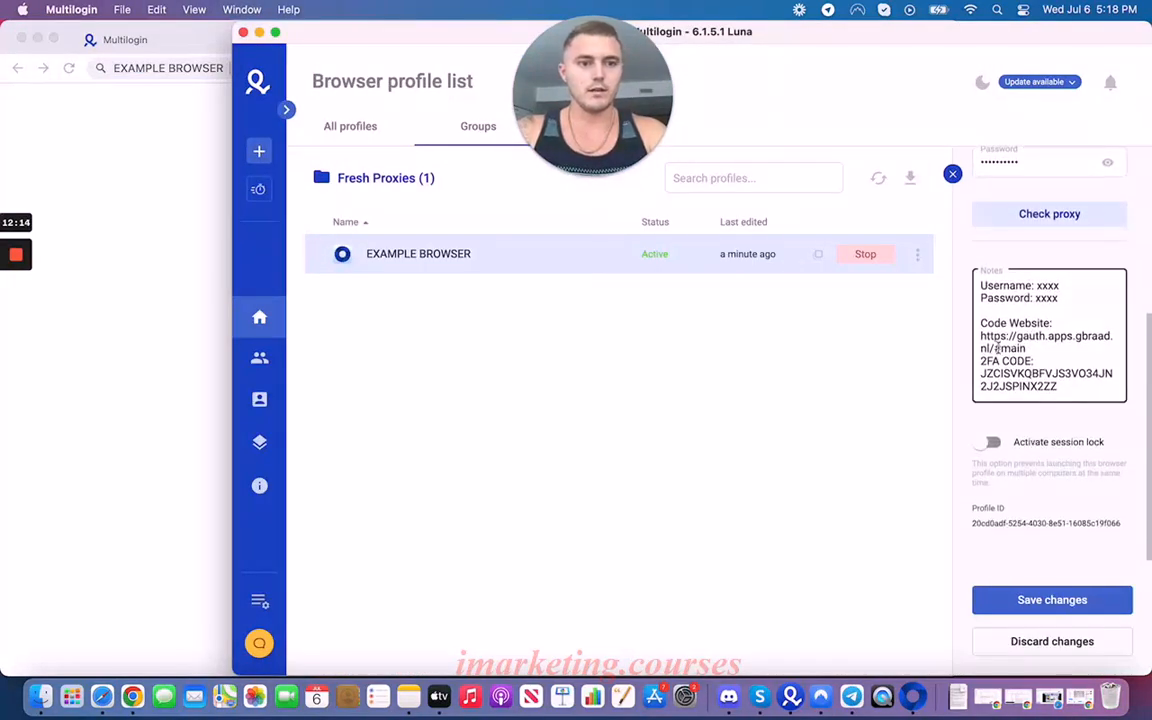
left_click_drag(981, 337, 1026, 346)
key("super+c")
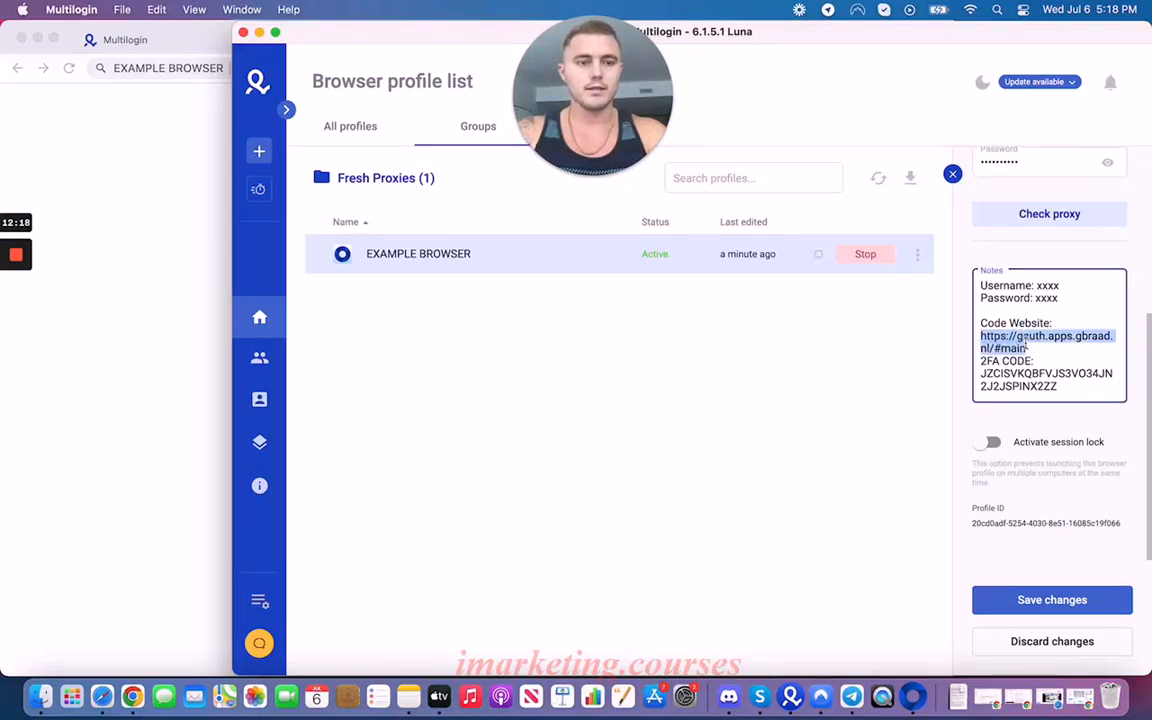
left_click(170, 255)
key("super+v")
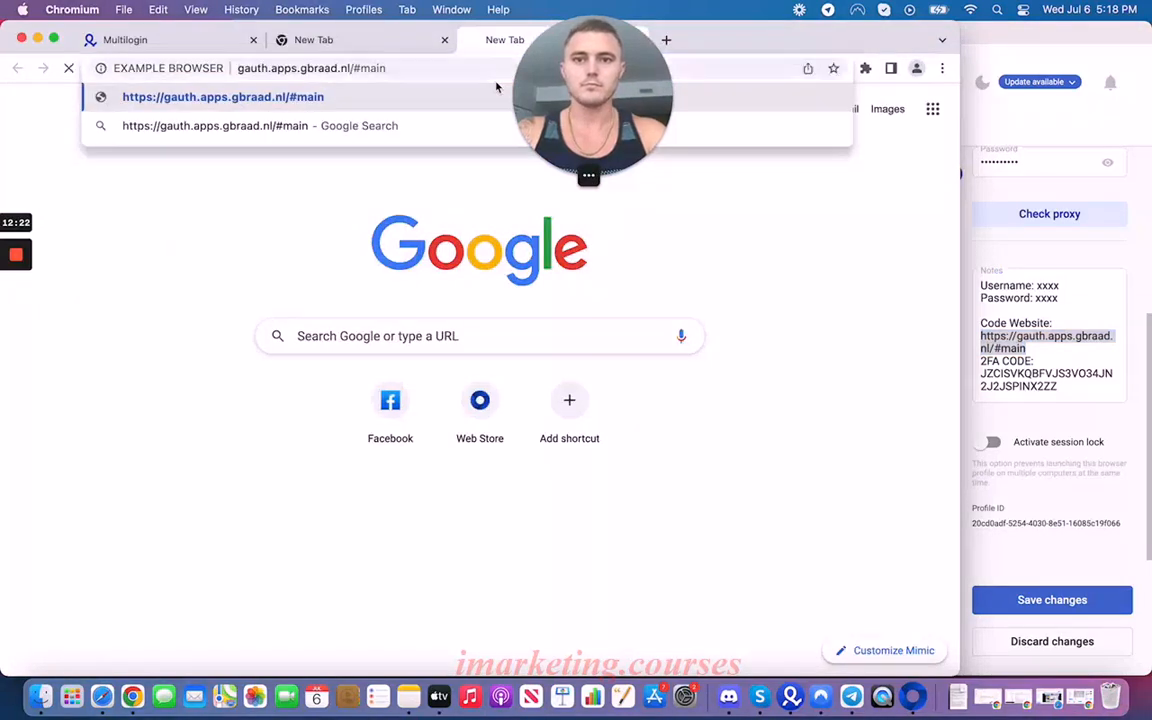
key("Return")
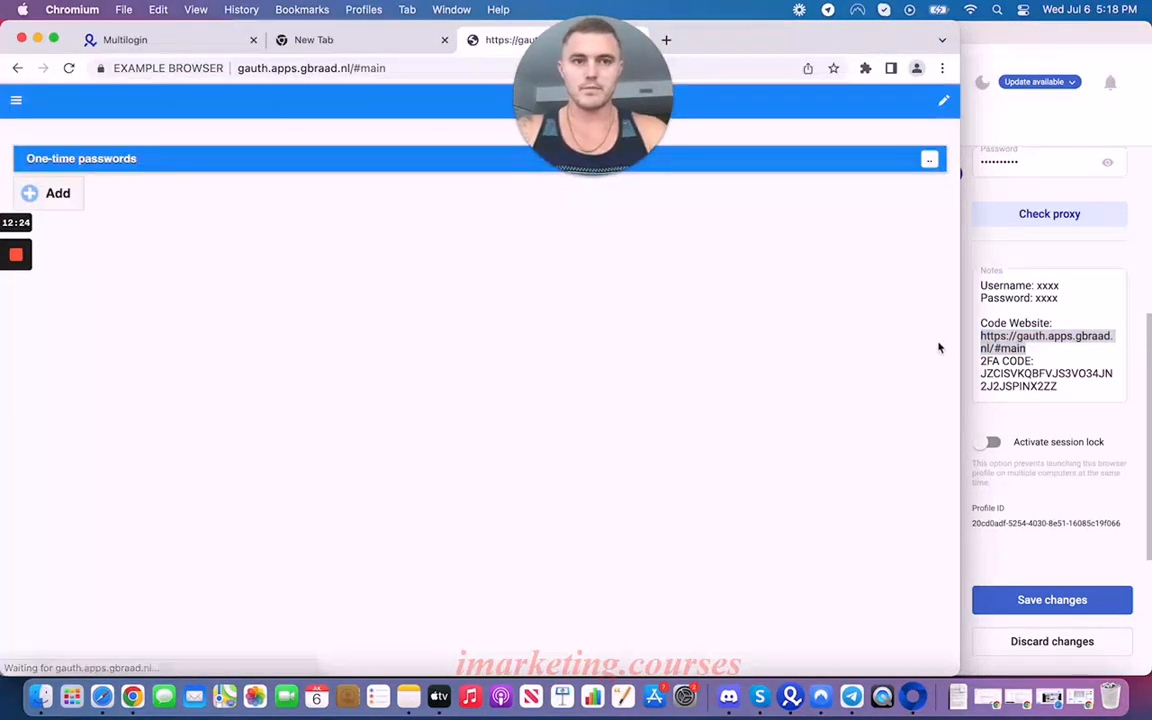
Copy the 2FA secret key from the profile notes in Multilogin
left_click(1095, 425)
left_click(990, 376)
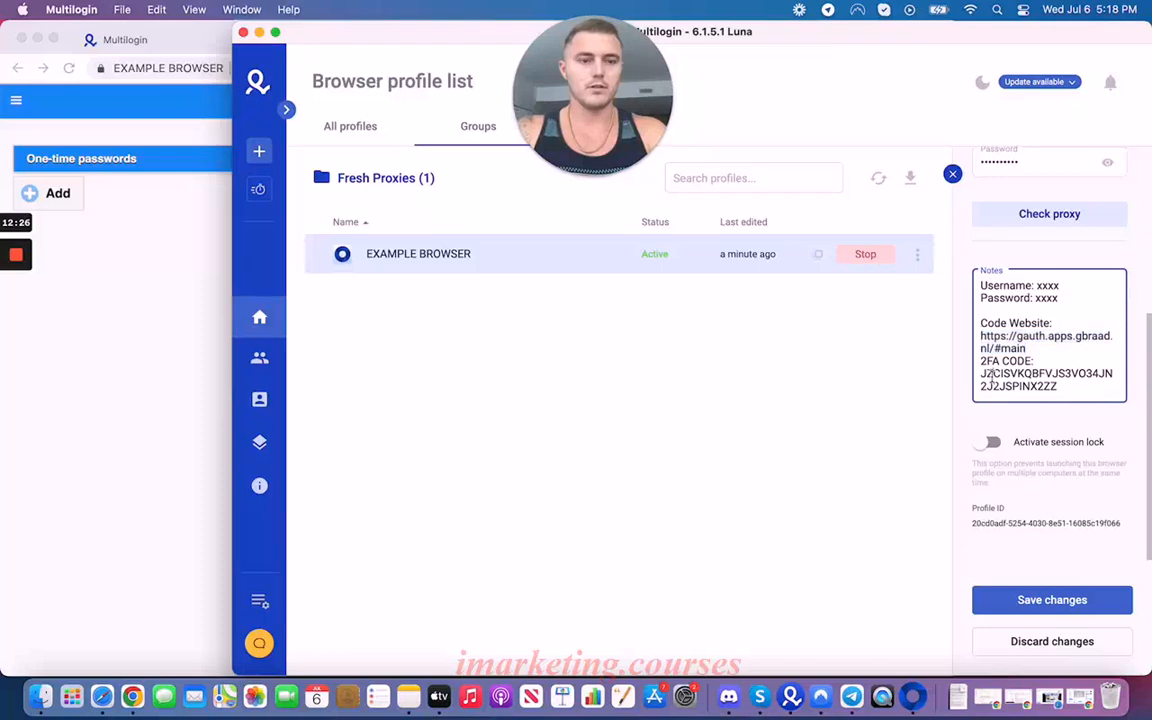
left_click_drag(982, 373, 1066, 400)
key("super+c")
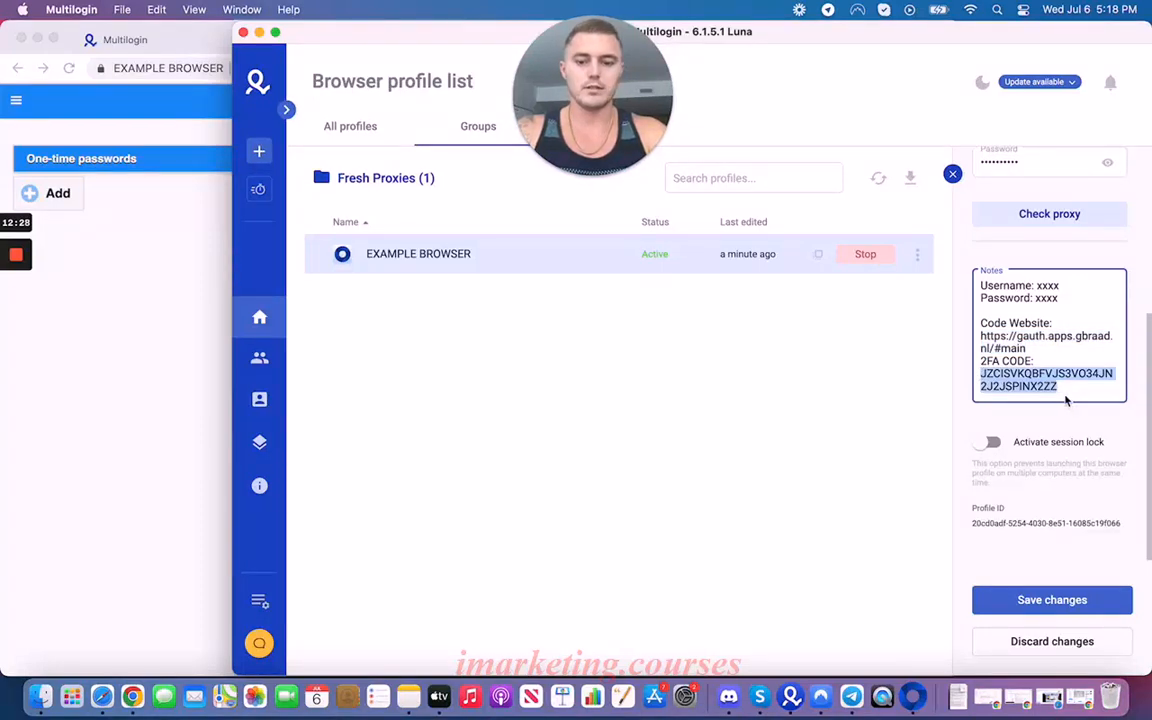
Add a one-time password account named 1 on the code website, pasting the copied 2FA secret key
left_click(111, 284)
left_click(28, 196)
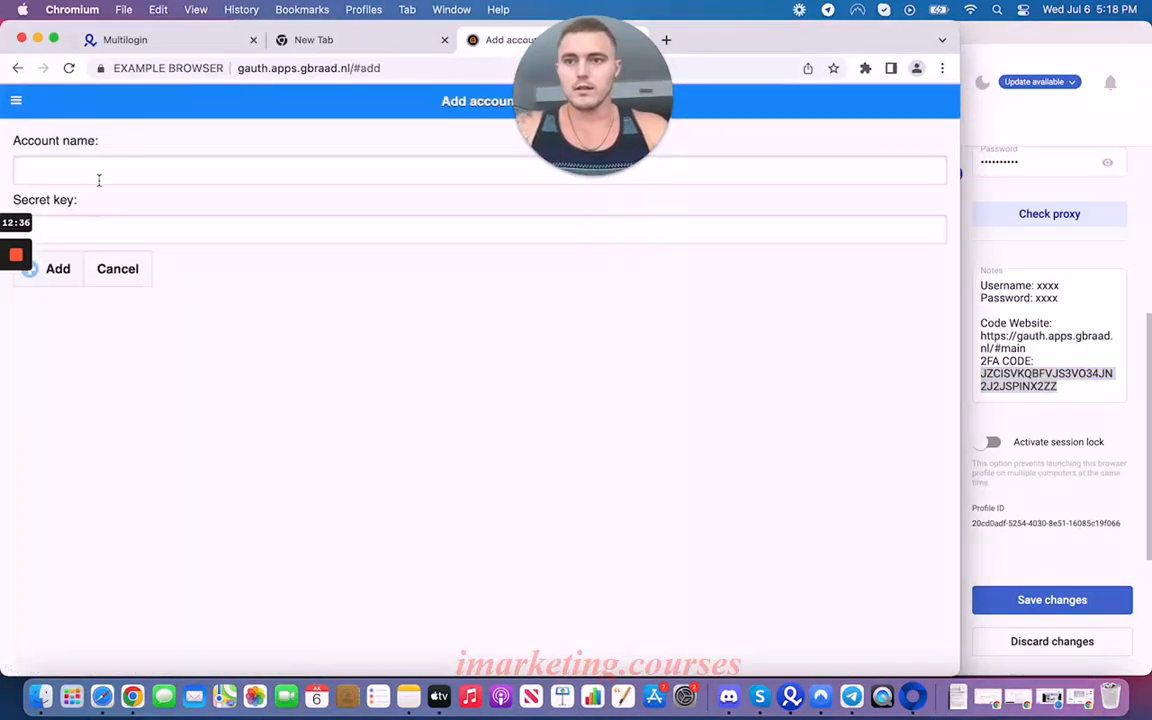
left_click(99, 179)
type("1")
left_click(133, 227)
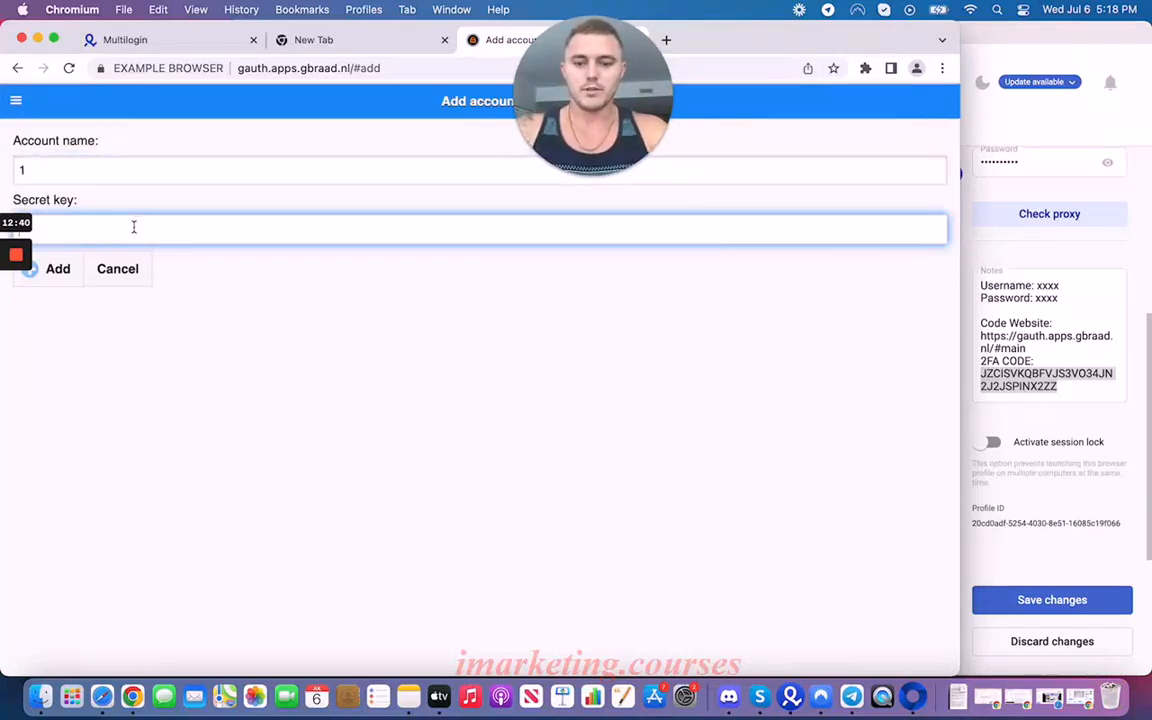
key("super+v")
left_click(58, 268)
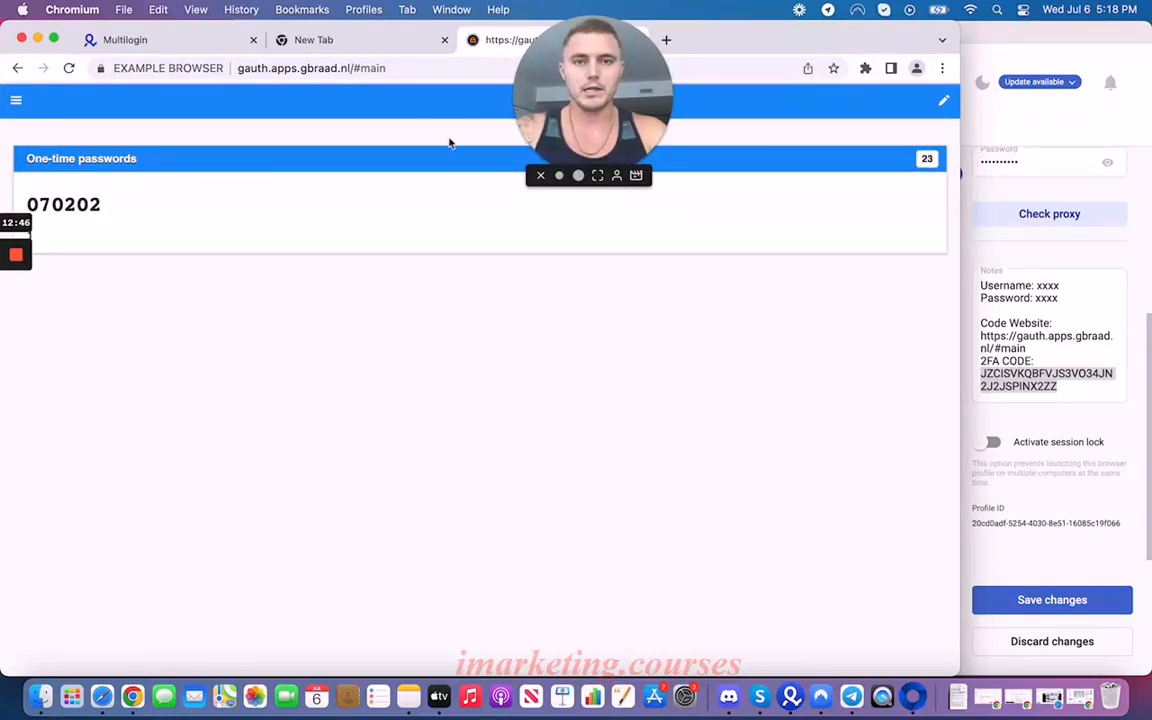
Load m.facebook.com in the empty new tab
left_click(352, 42)
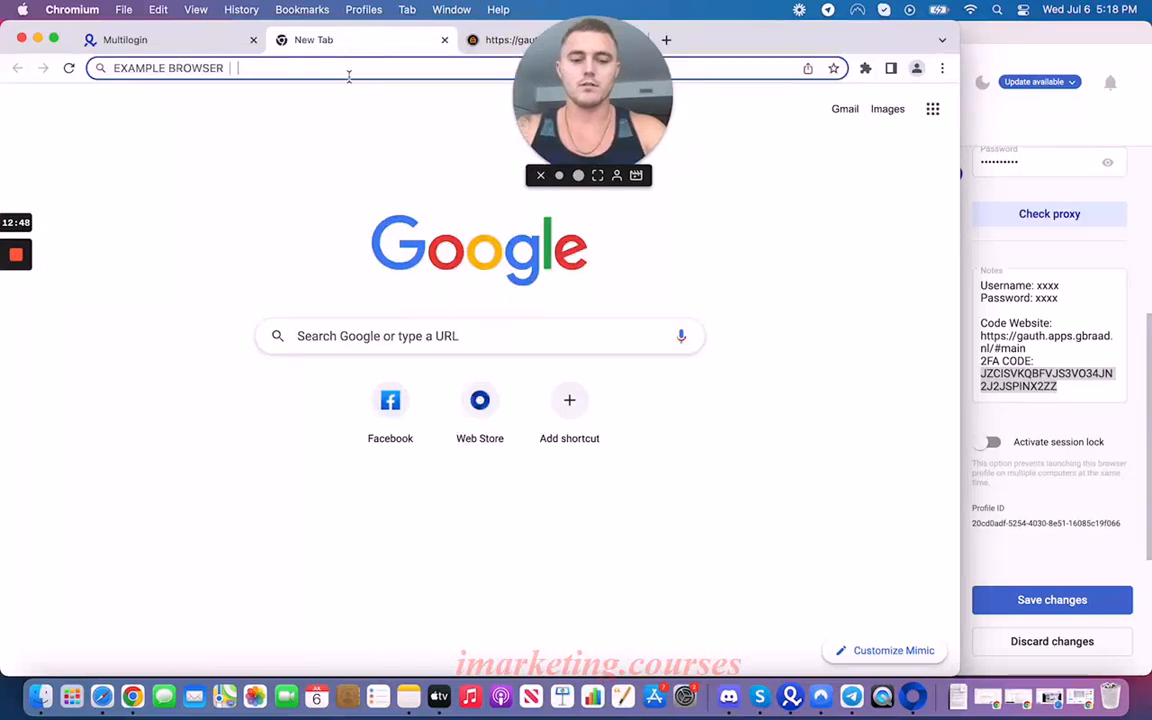
type("m")
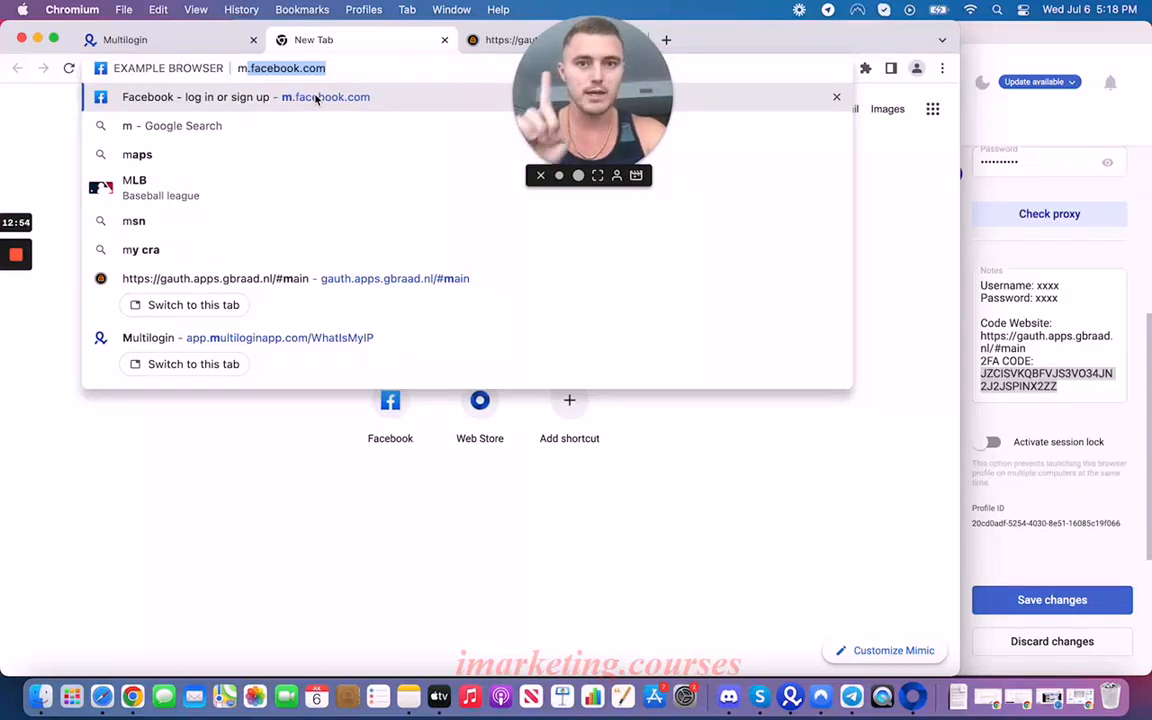
left_click(315, 97)
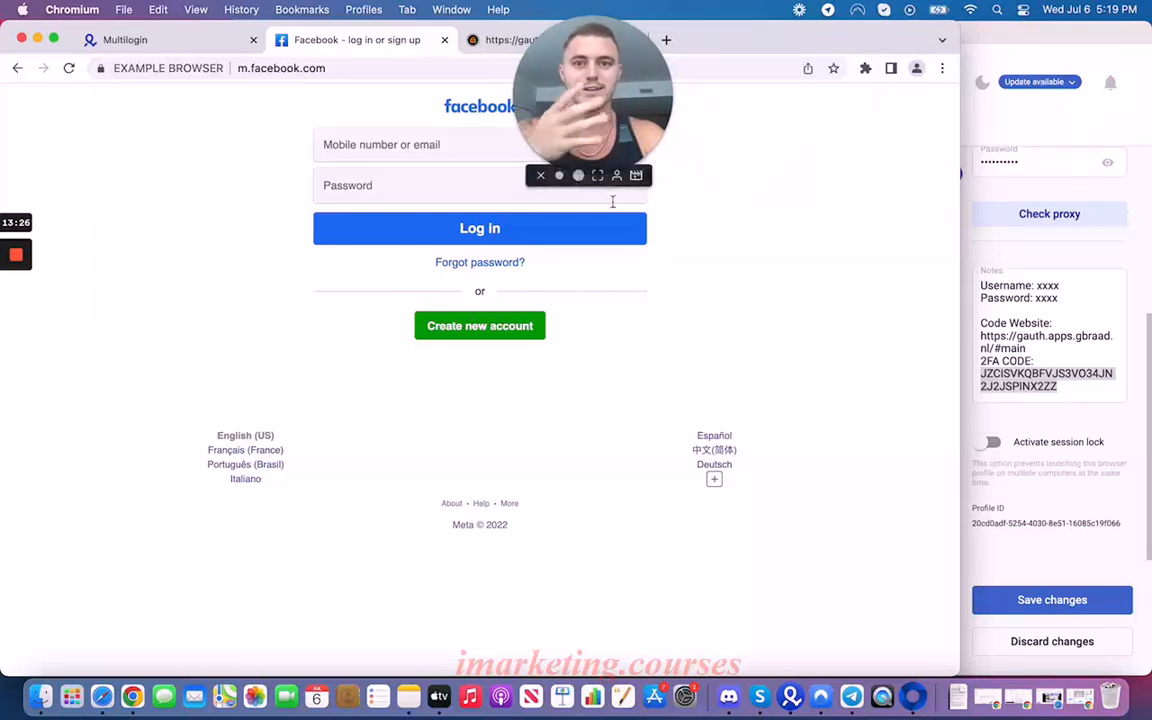
mouse_move(4, 305)
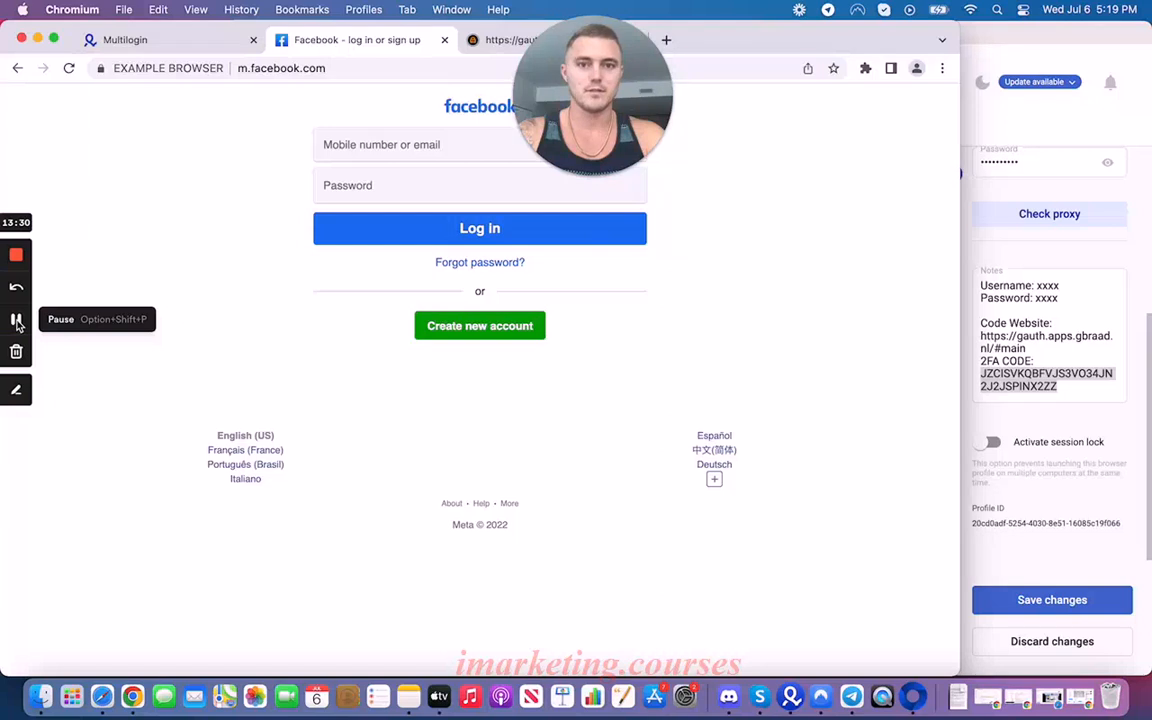
left_click(16, 320)
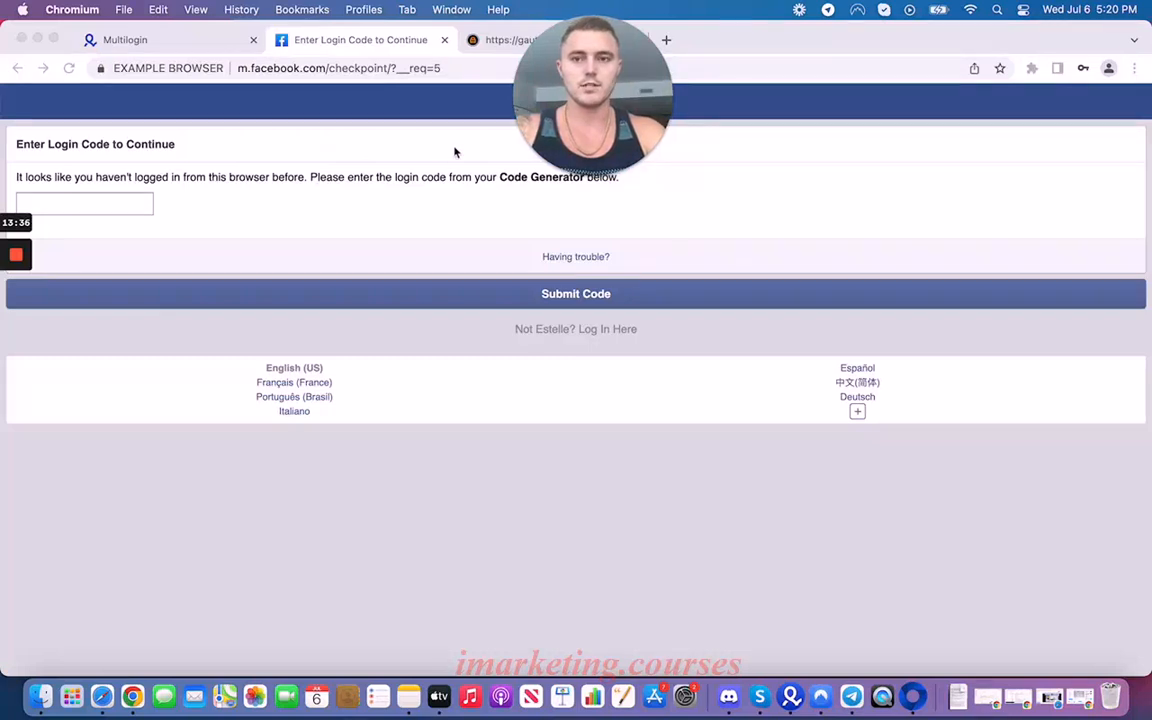
Submit the current one-time code from the code website as the Facebook login code and continue with Save Browser
left_click(489, 43)
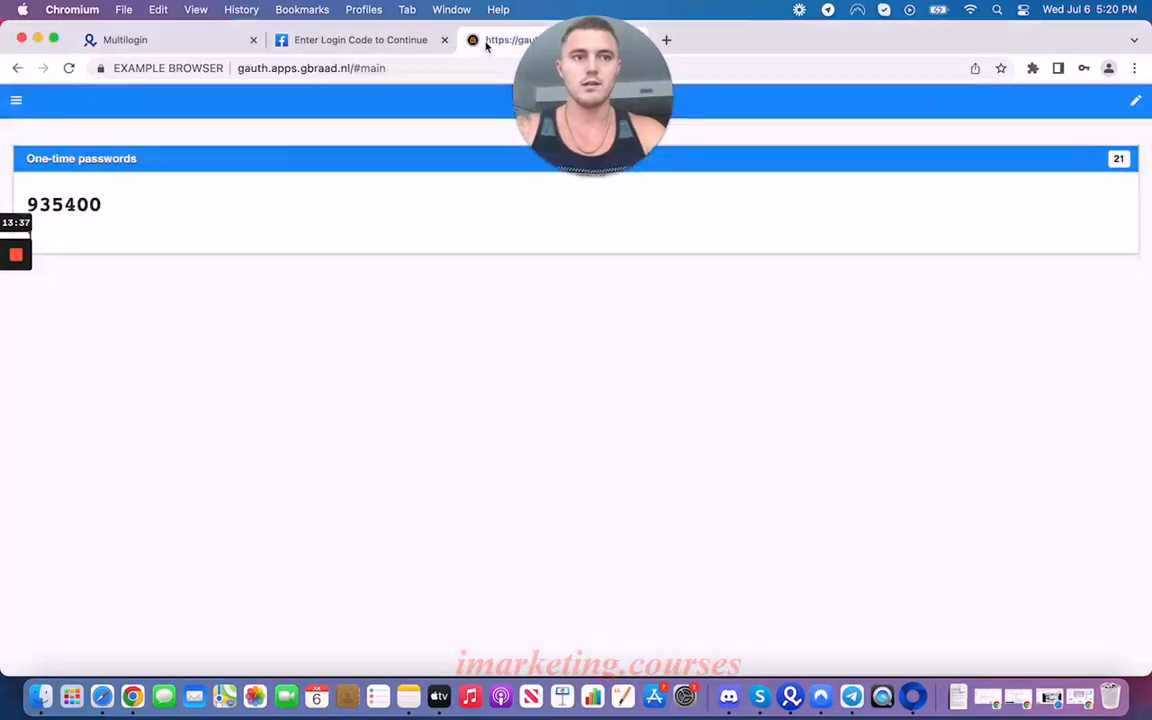
double_click(82, 205)
key("super+c")
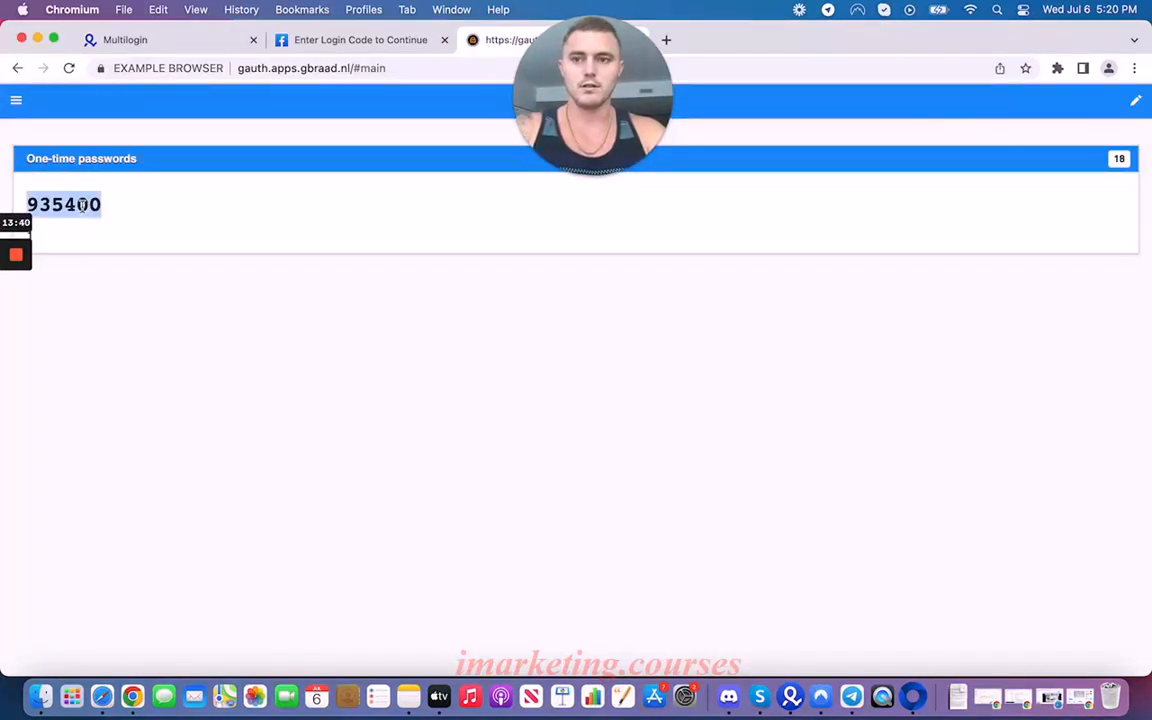
left_click(337, 41)
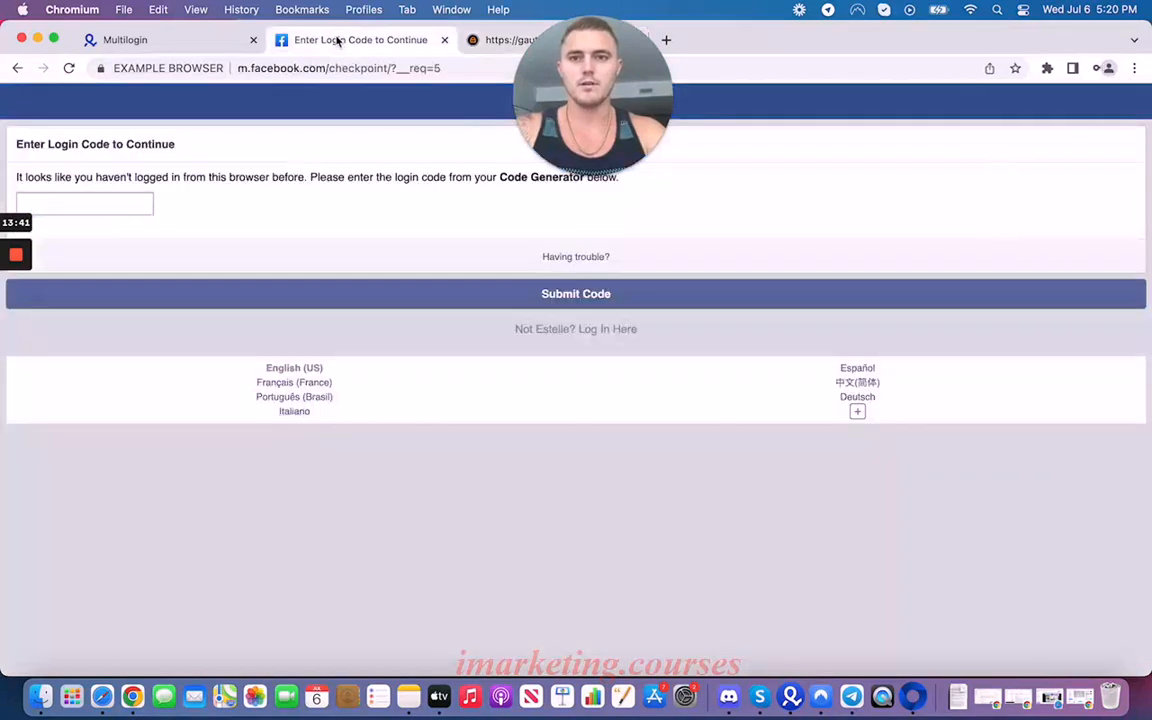
left_click(101, 197)
key("super+v")
left_click(537, 298)
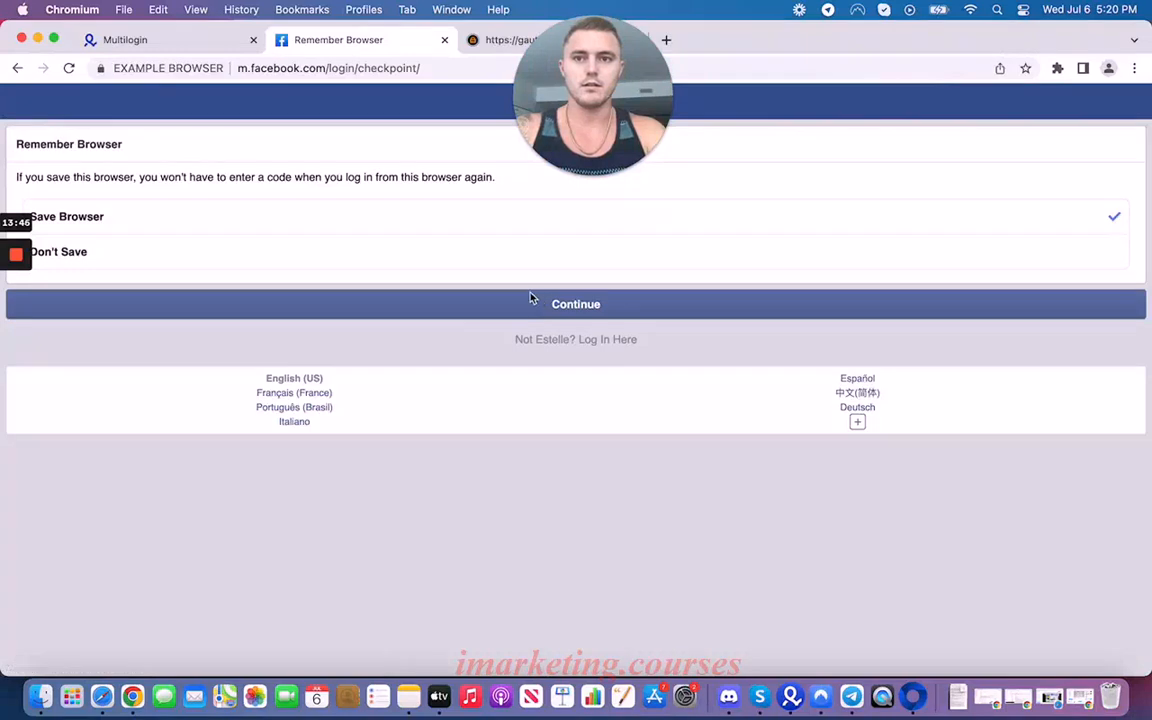
left_click(600, 304)
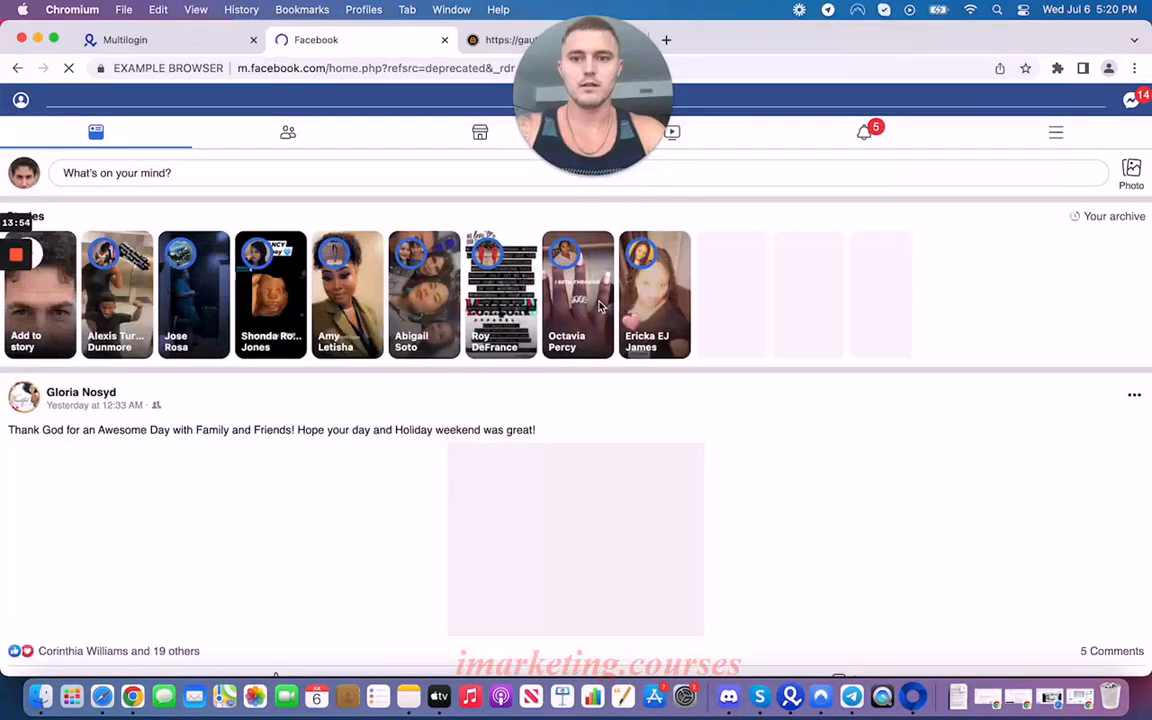
View the Facebook account's notifications and return to the news feed
left_click(863, 137)
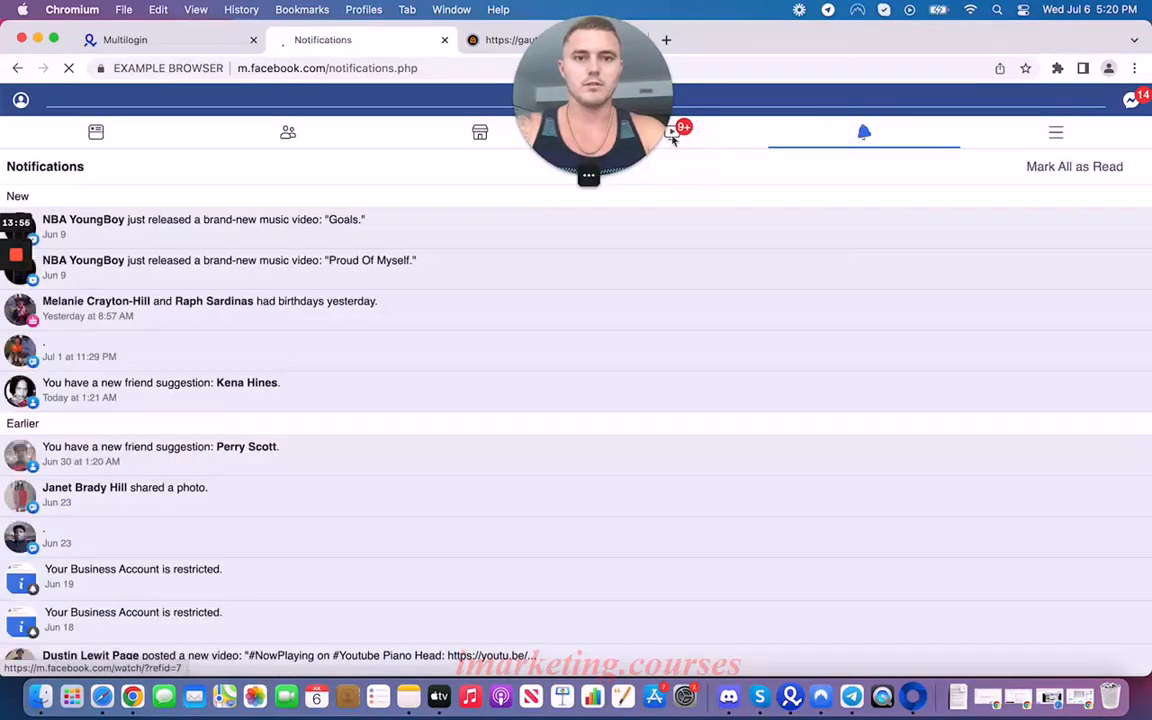
left_click(95, 133)
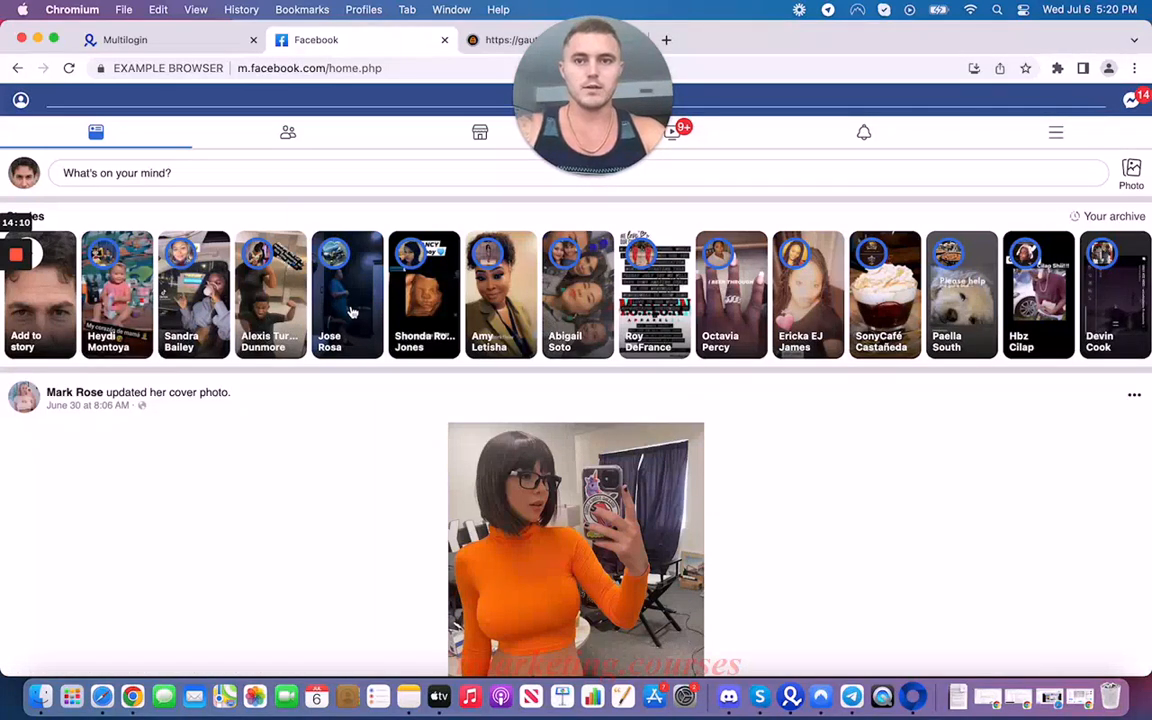
Load the desktop version of the Facebook home page by removing the m. prefix from its address, and browse the news feed
left_click(250, 69)
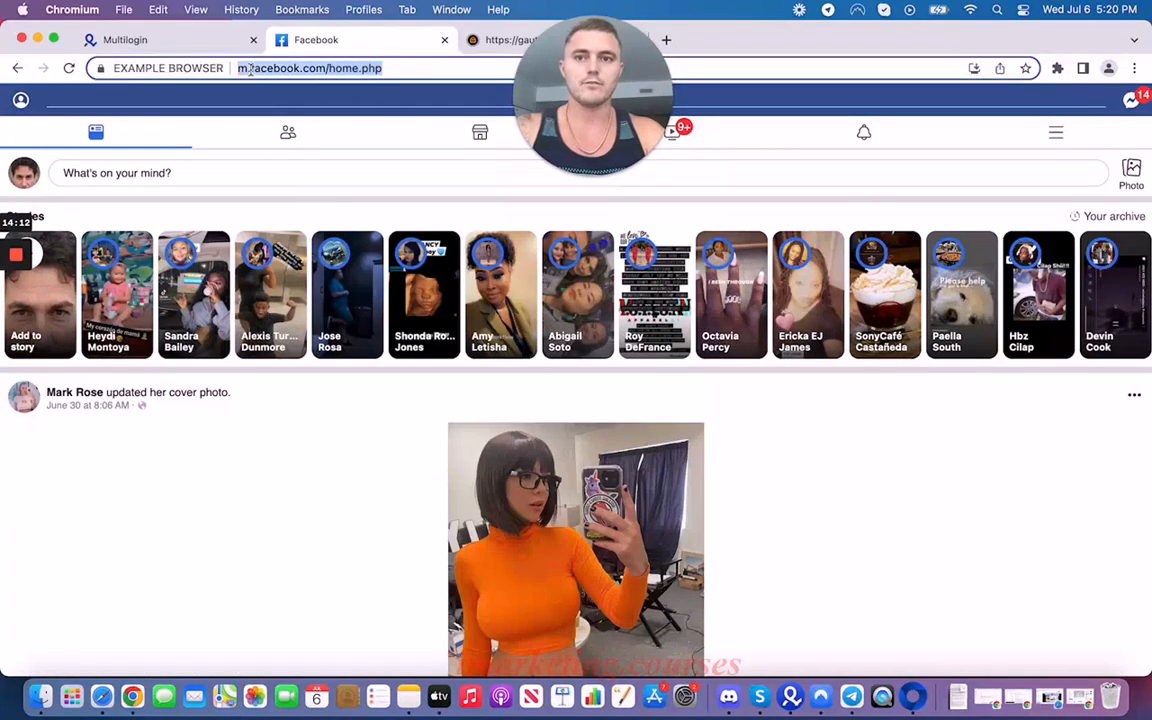
left_click(251, 70)
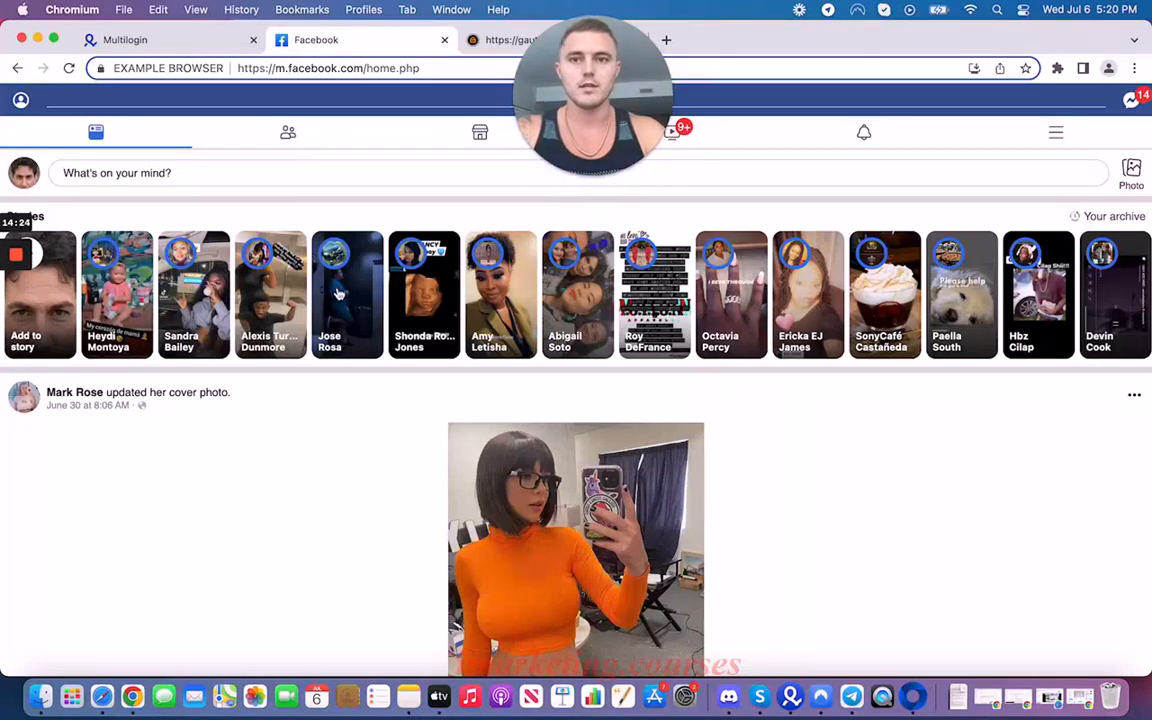
key("BackSpace")
key("BackSpace")
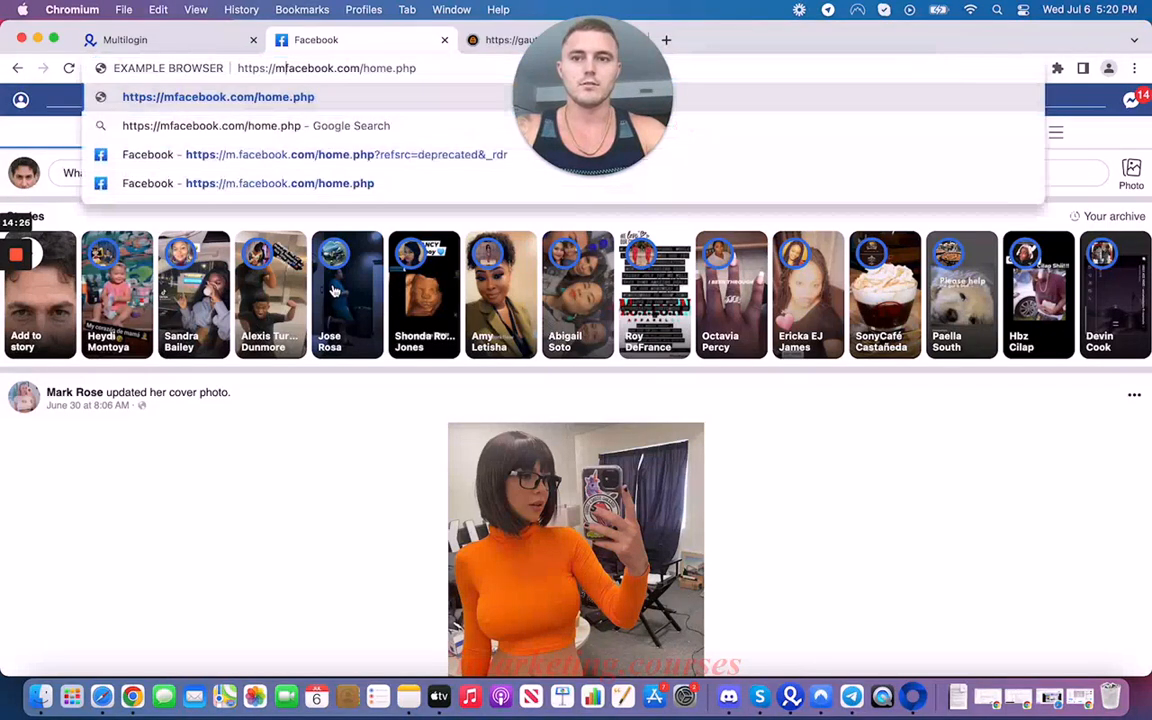
key("Return")
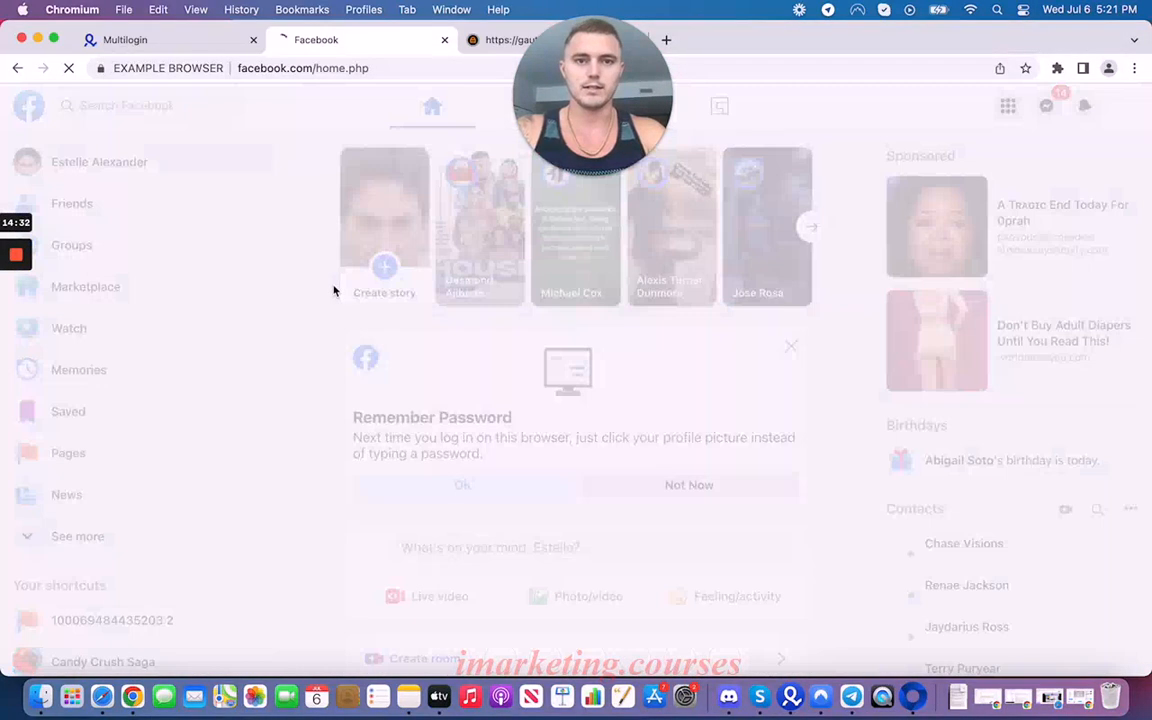
scroll(421, 429, "down", 10)
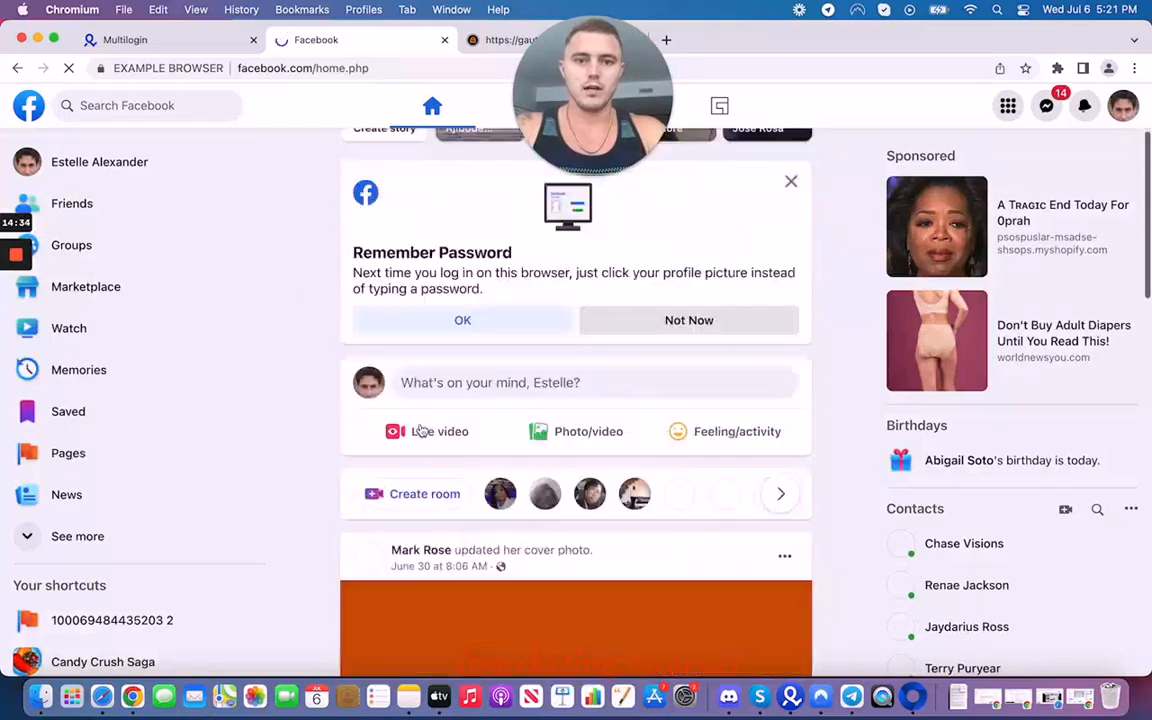
scroll(421, 429, "down", 5)
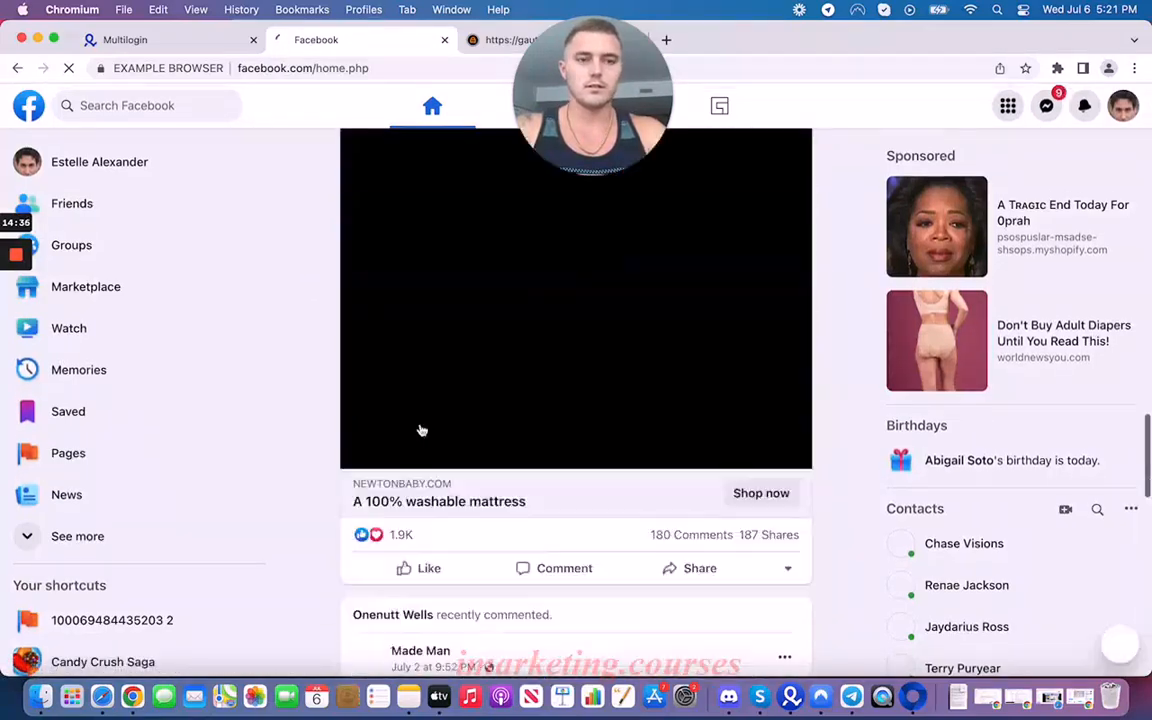
scroll(421, 429, "up", 15)
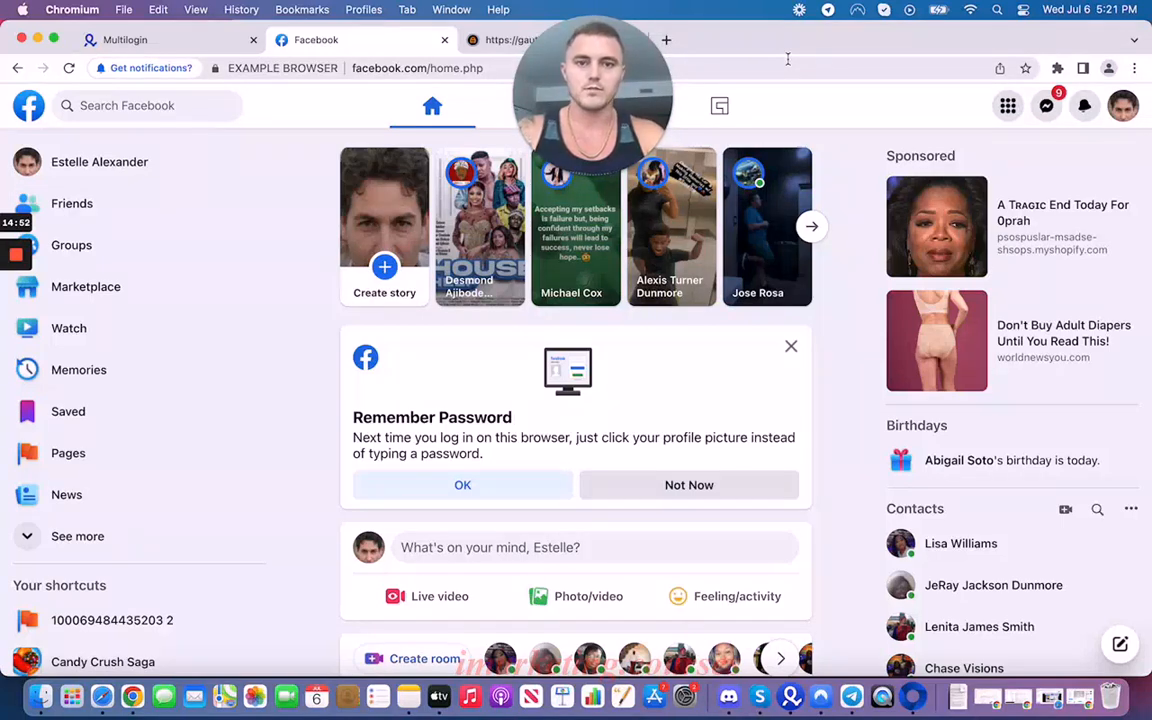
left_click(666, 40)
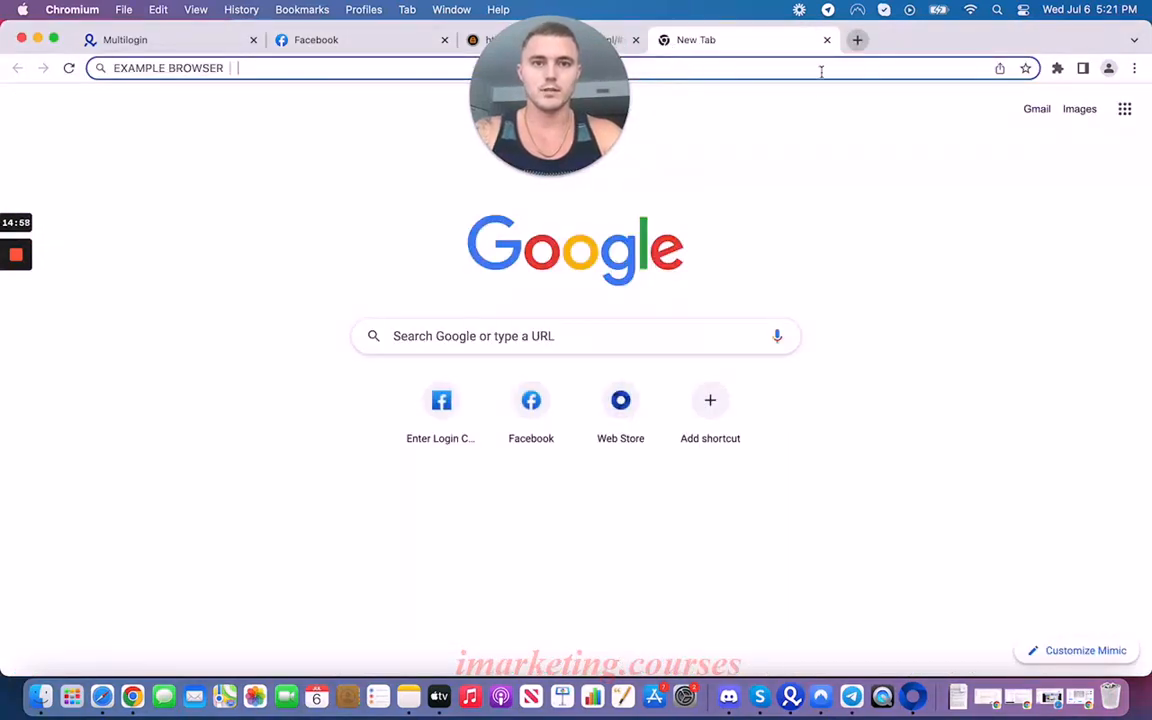
left_click(826, 40)
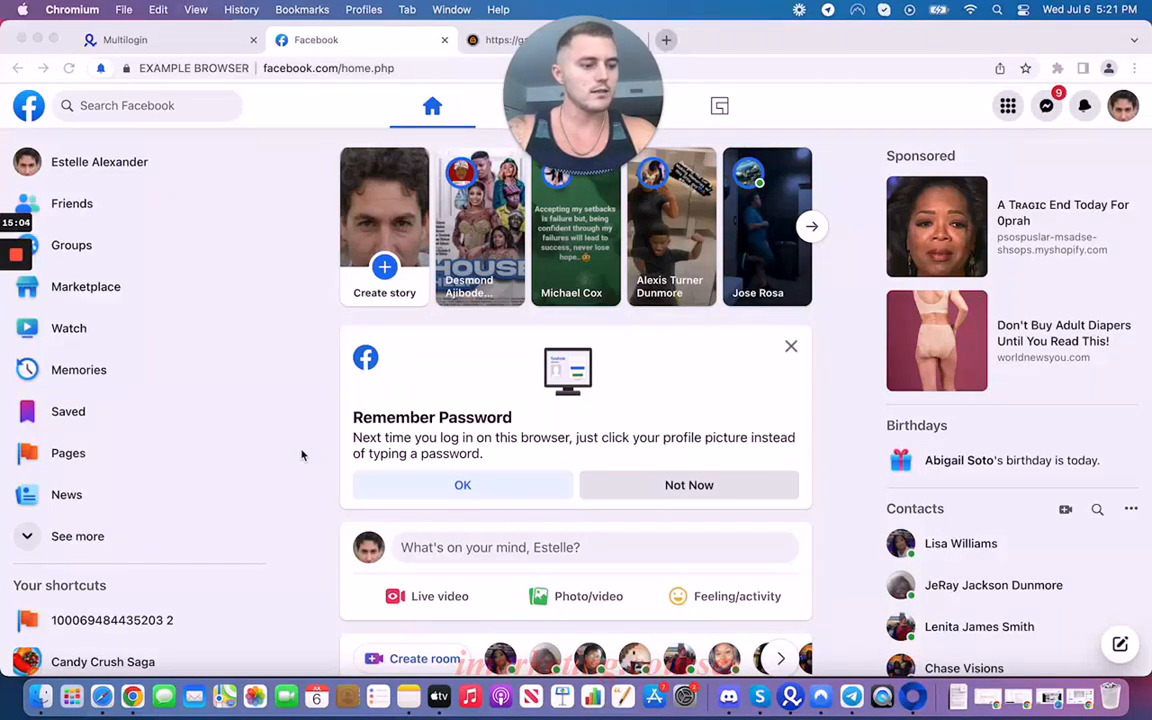
left_click(290, 402)
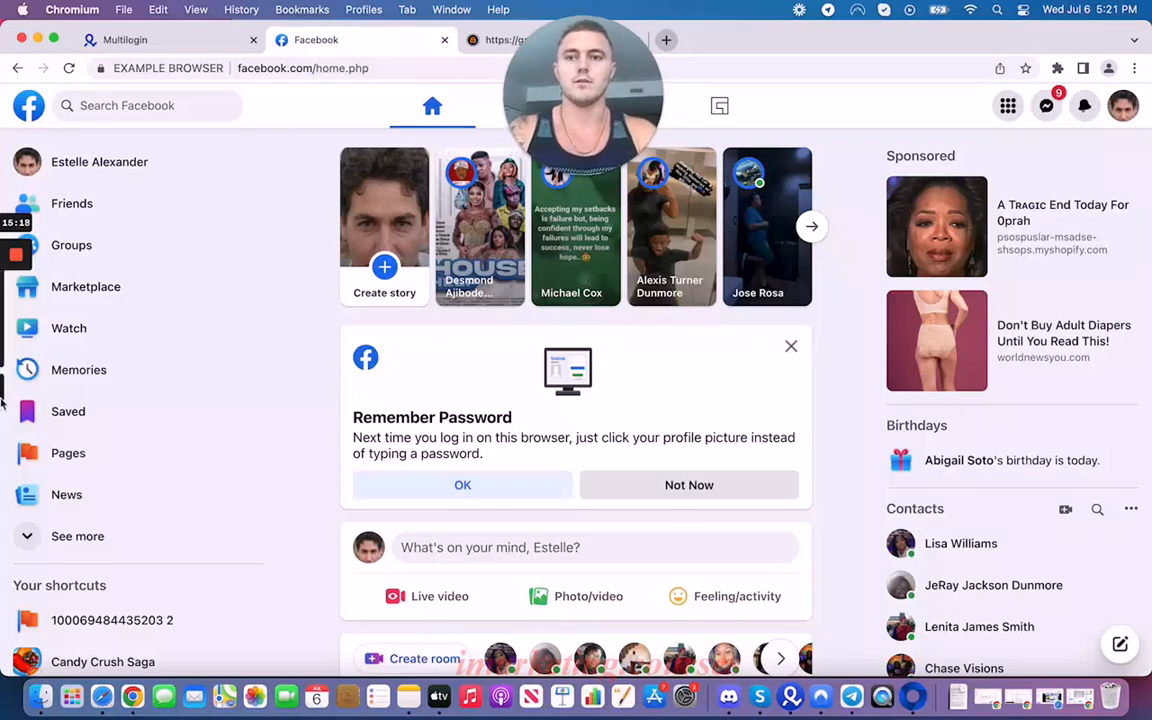
View the logged-in account's own profile page and its address, and return to the Facebook home feed
left_click(52, 162)
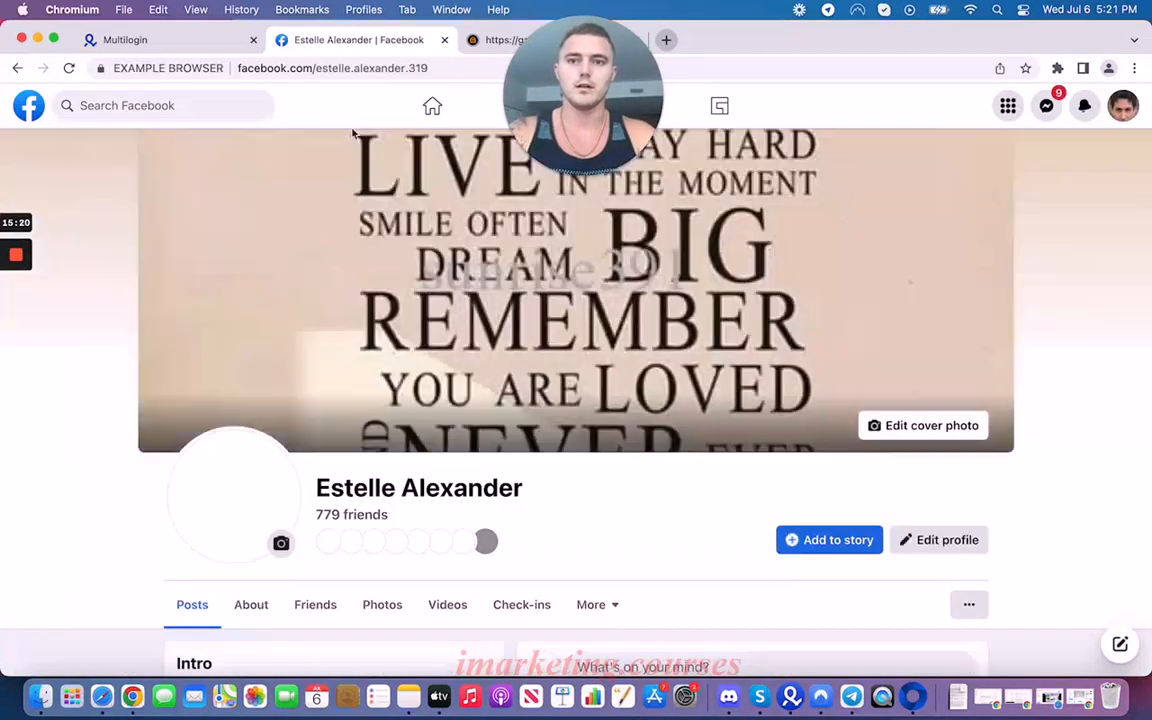
left_click(319, 68)
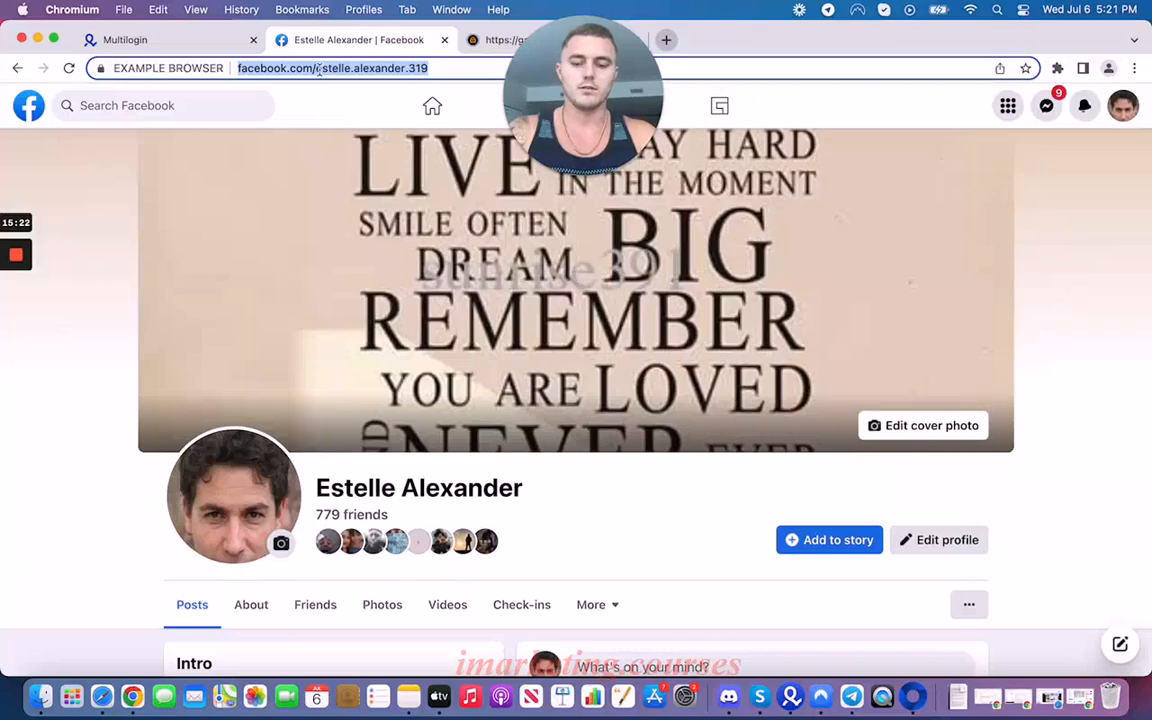
left_click(88, 178)
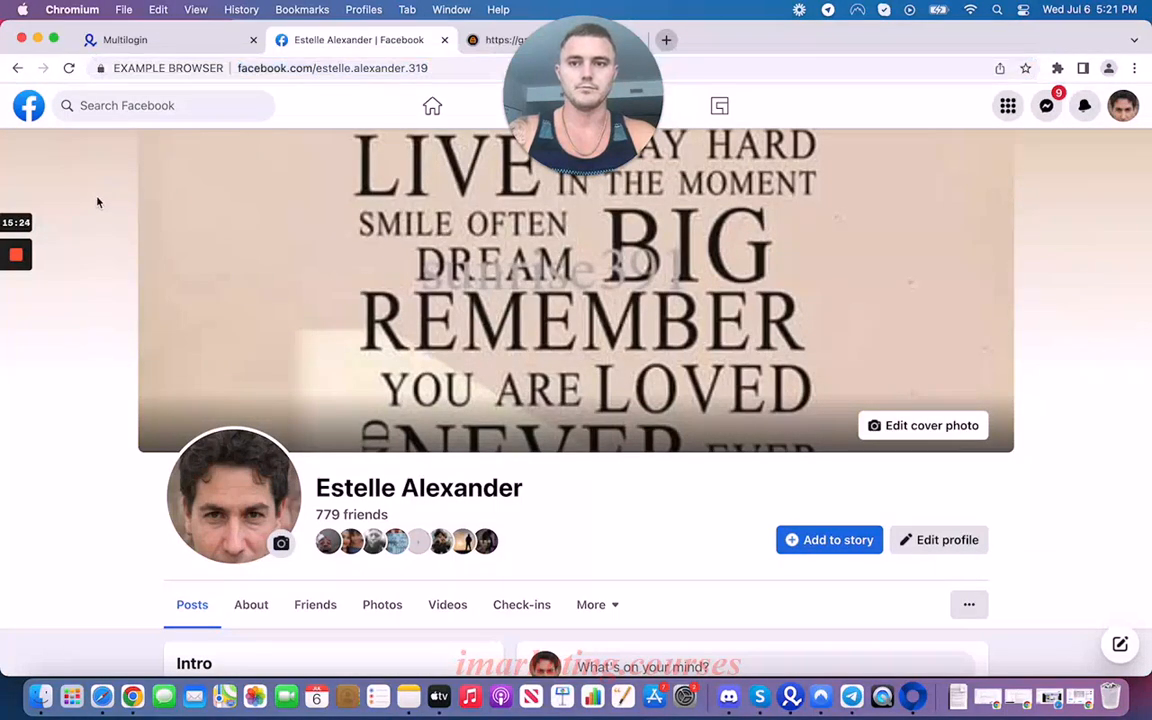
left_click(27, 110)
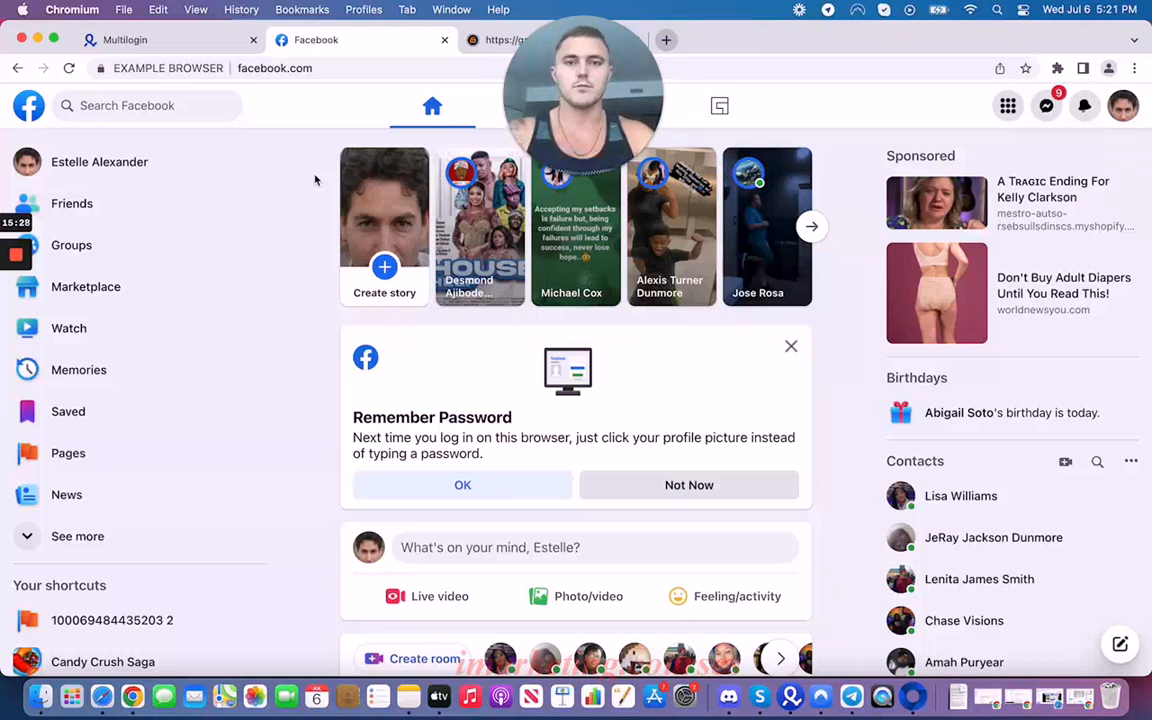
Look through the account's managed Pages and its Page invites, and return to the home feed
left_click(103, 466)
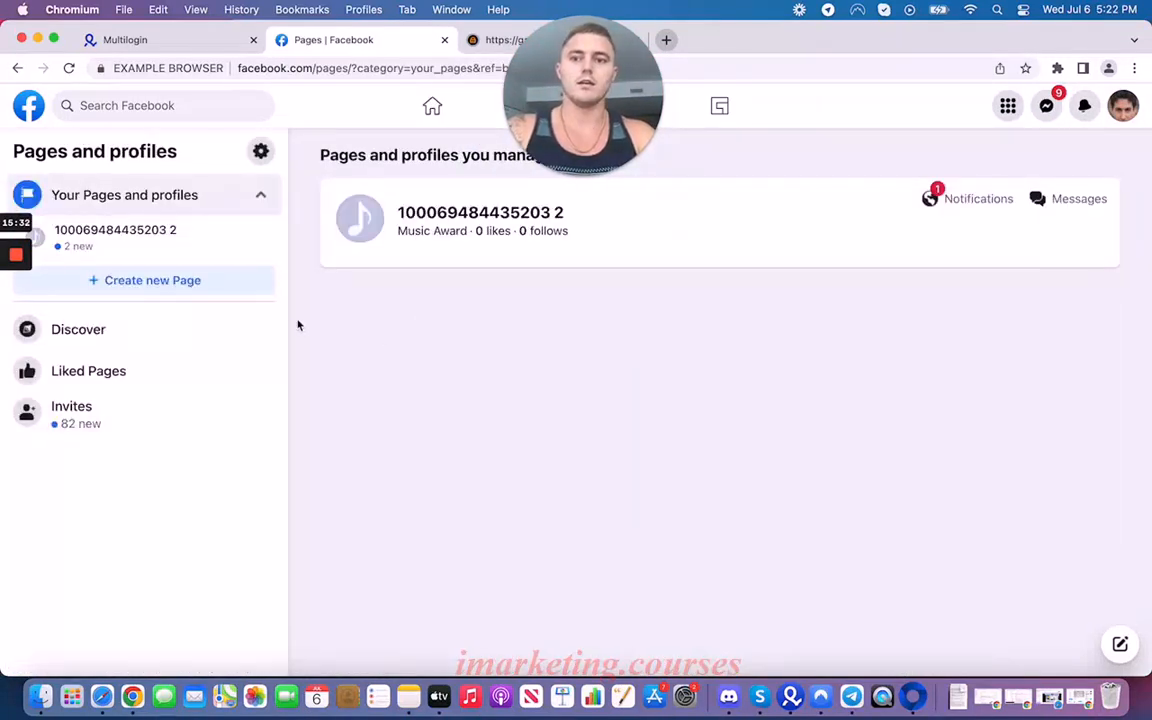
left_click(135, 411)
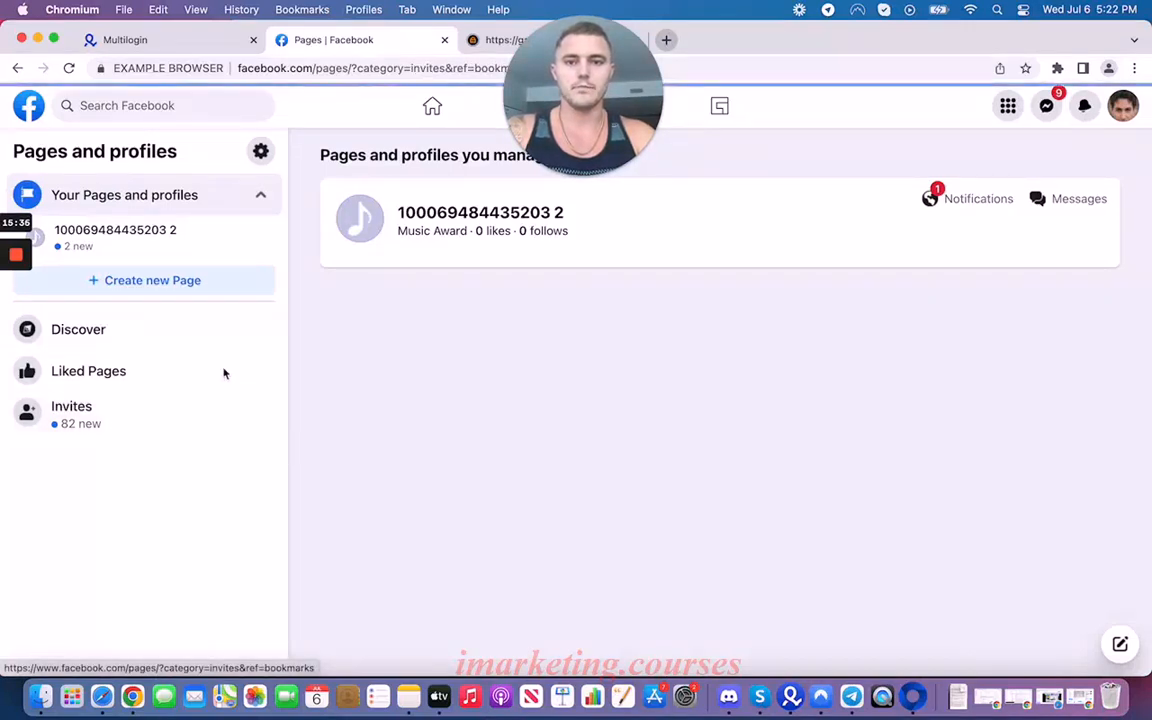
scroll(416, 442, "down", 1)
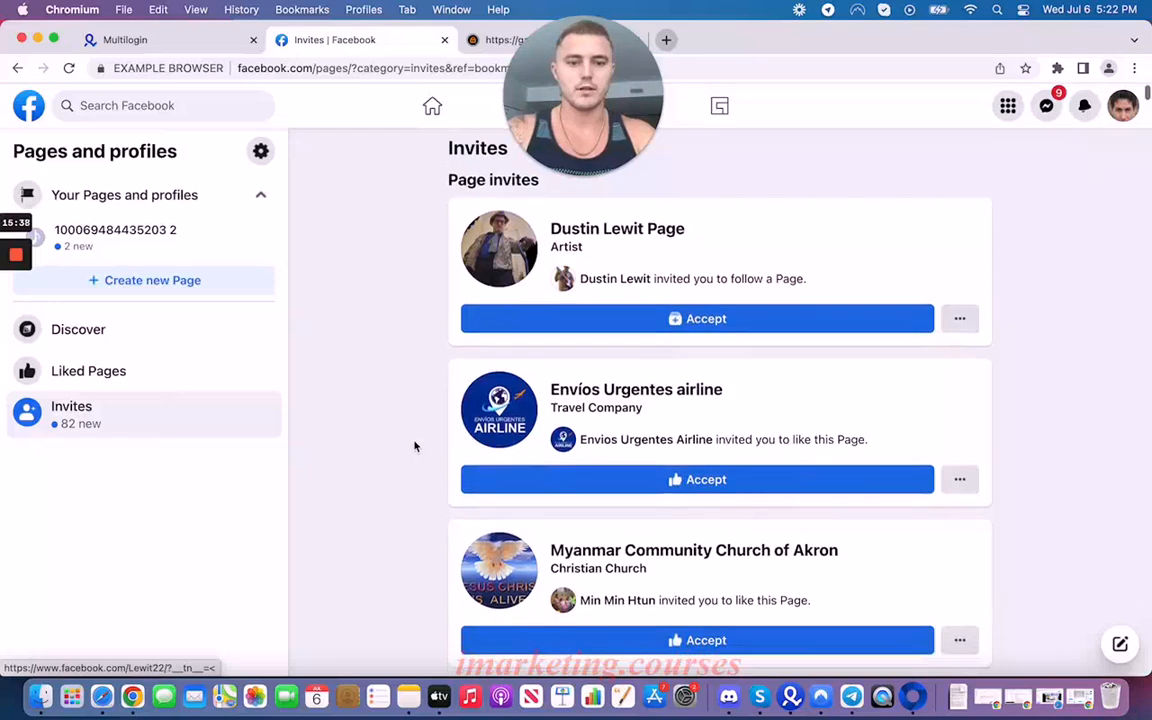
scroll(416, 446, "up", 1)
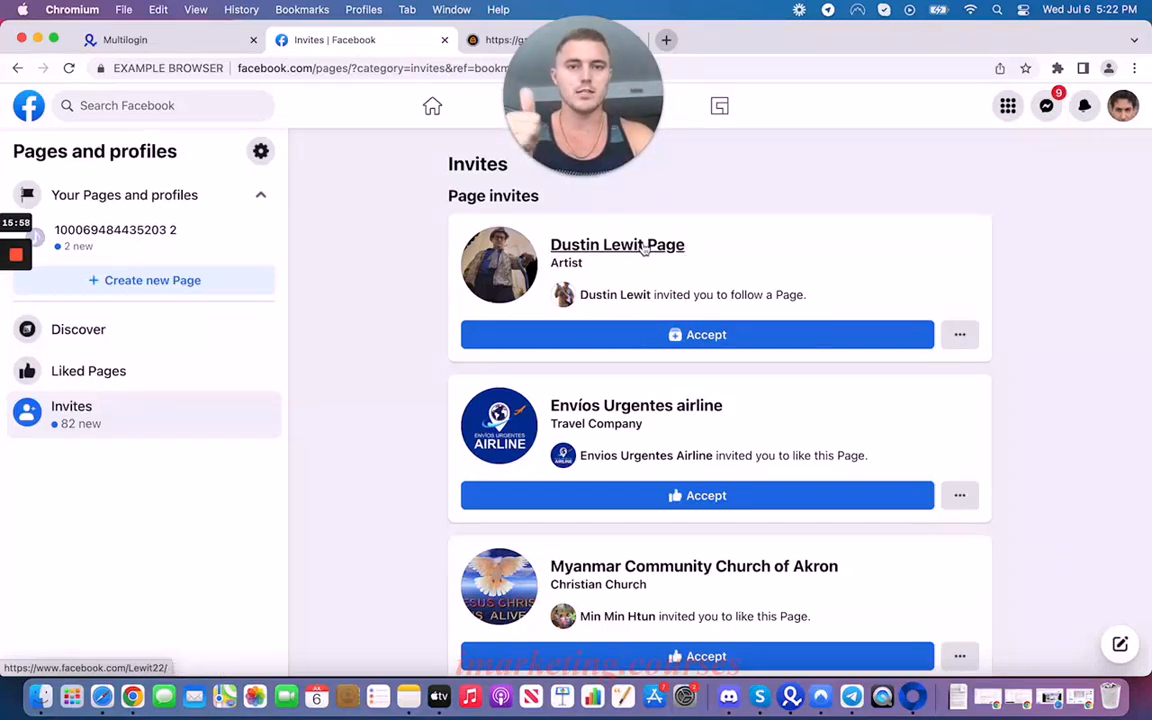
left_click(33, 112)
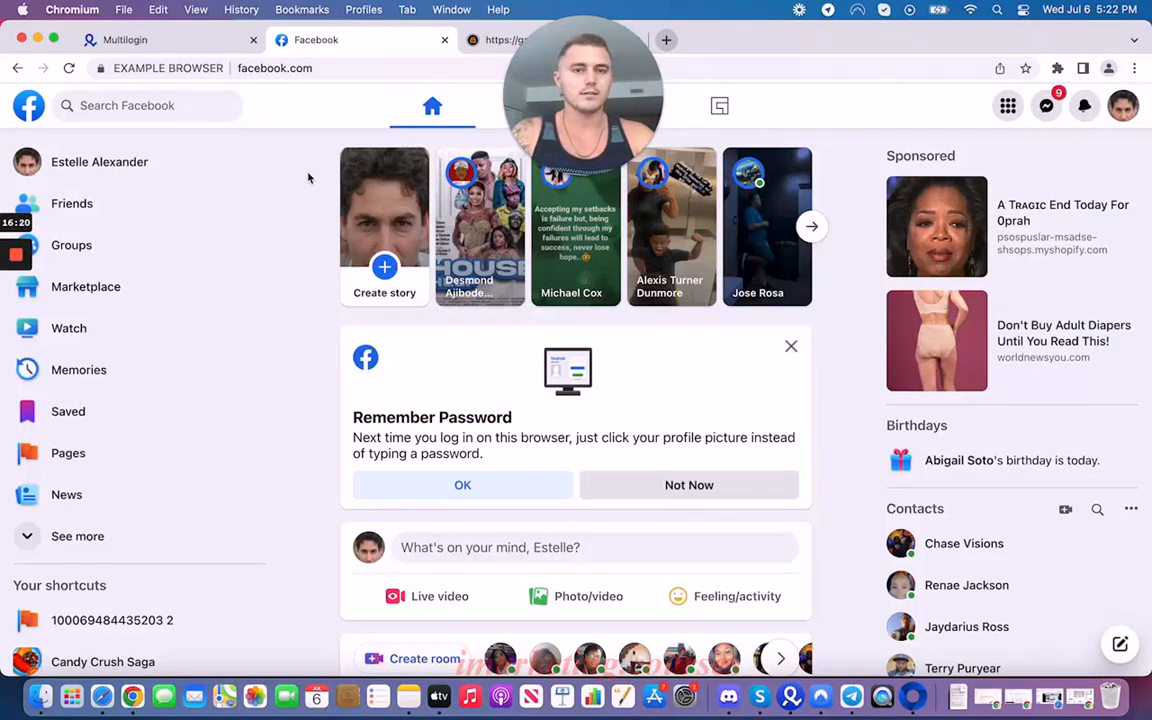
mouse_move(15, 256)
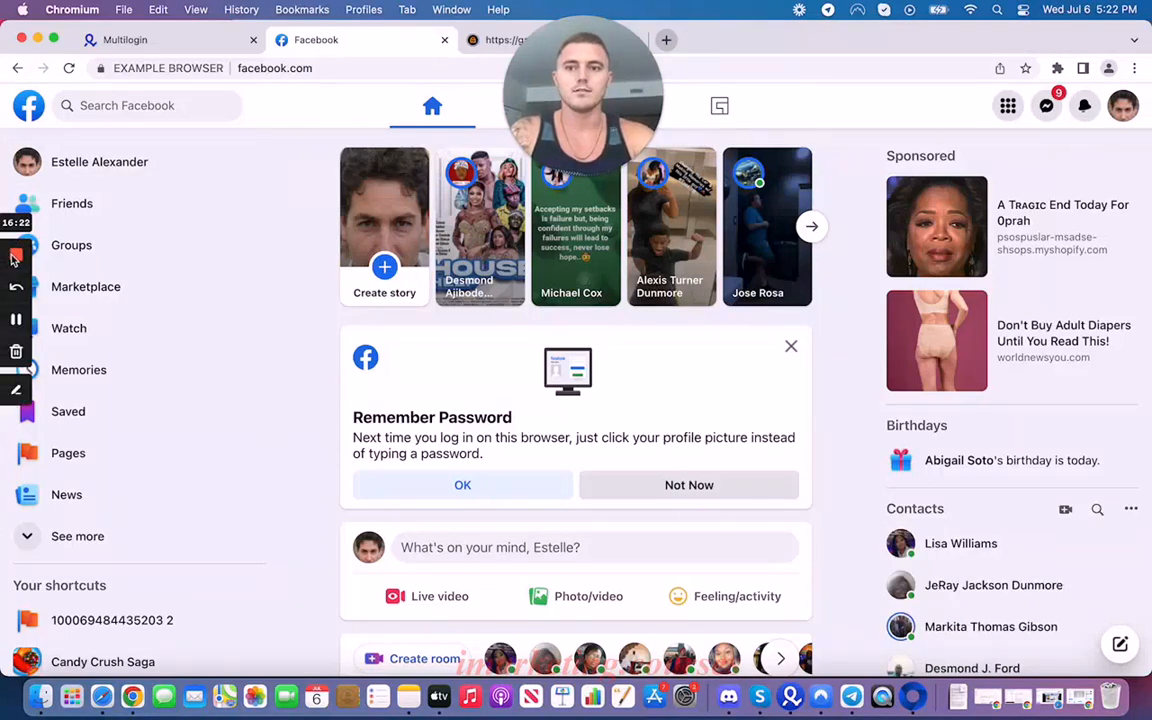